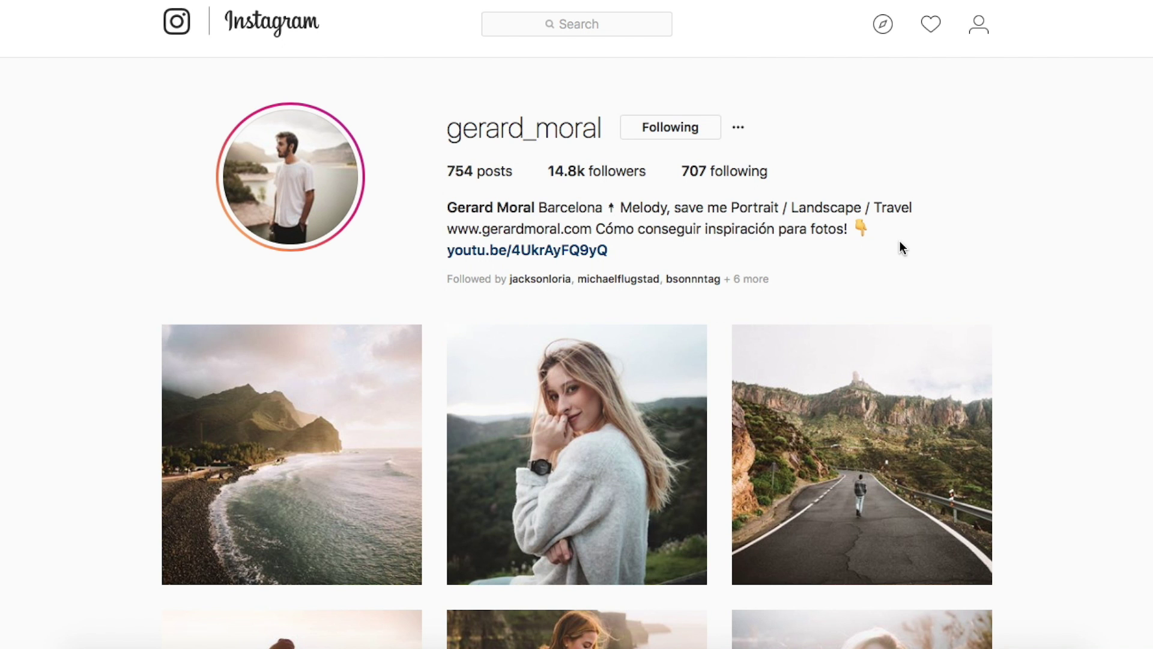
Browse the photographer's Instagram photo grid to examine the colours and tones of the editing style
scroll(972, 266, down, 5)
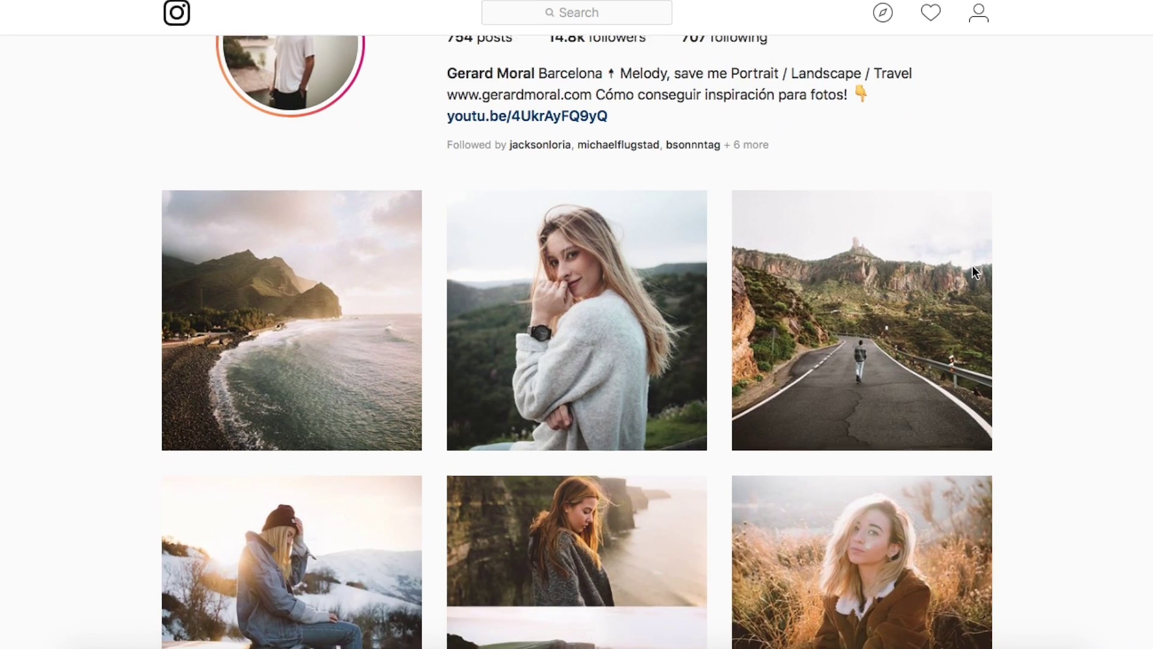
scroll(974, 272, down, 5)
scroll(974, 271, down, 4)
scroll(974, 272, down, 2)
scroll(974, 272, down, 4)
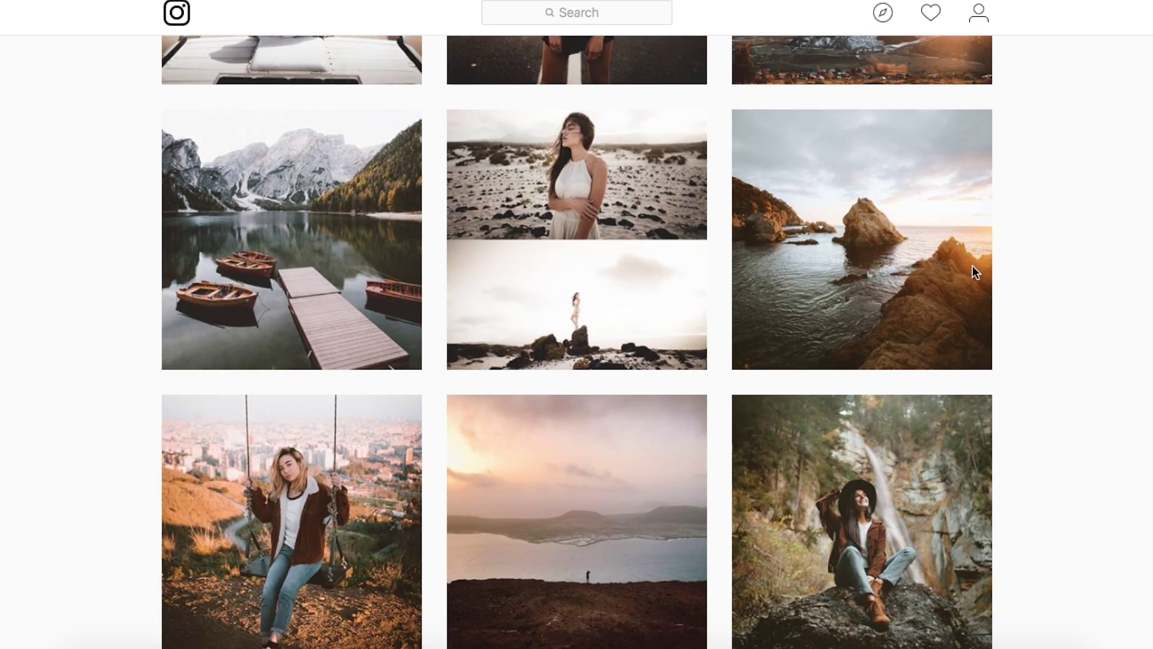
scroll(972, 270, down, 8)
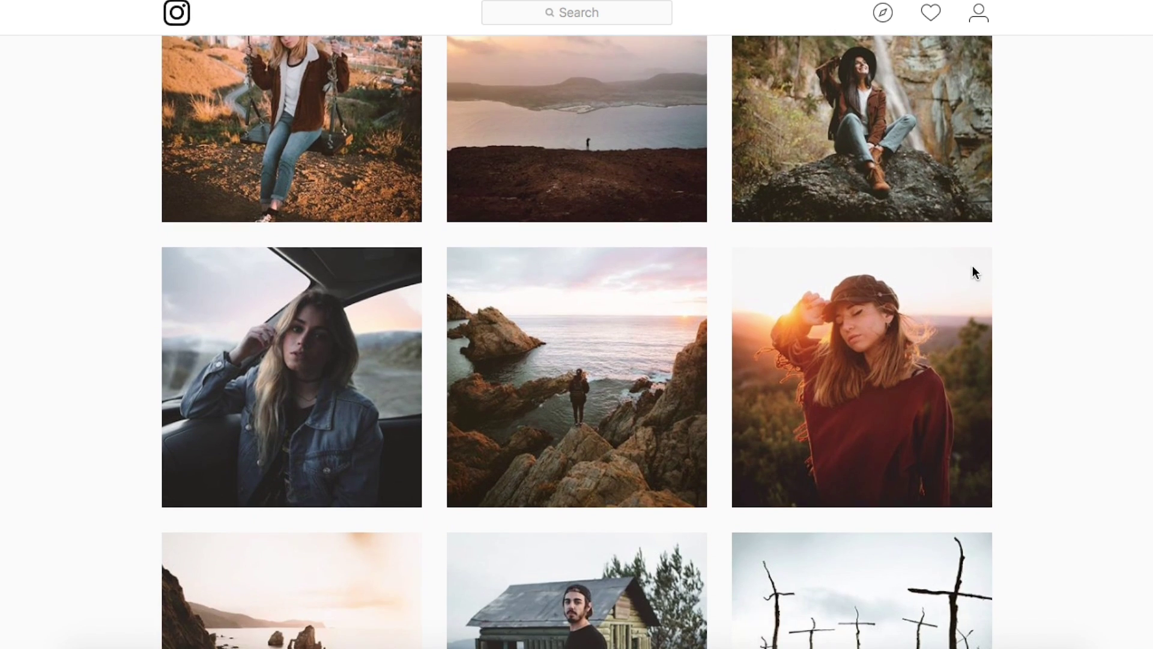
scroll(972, 266, down, 7)
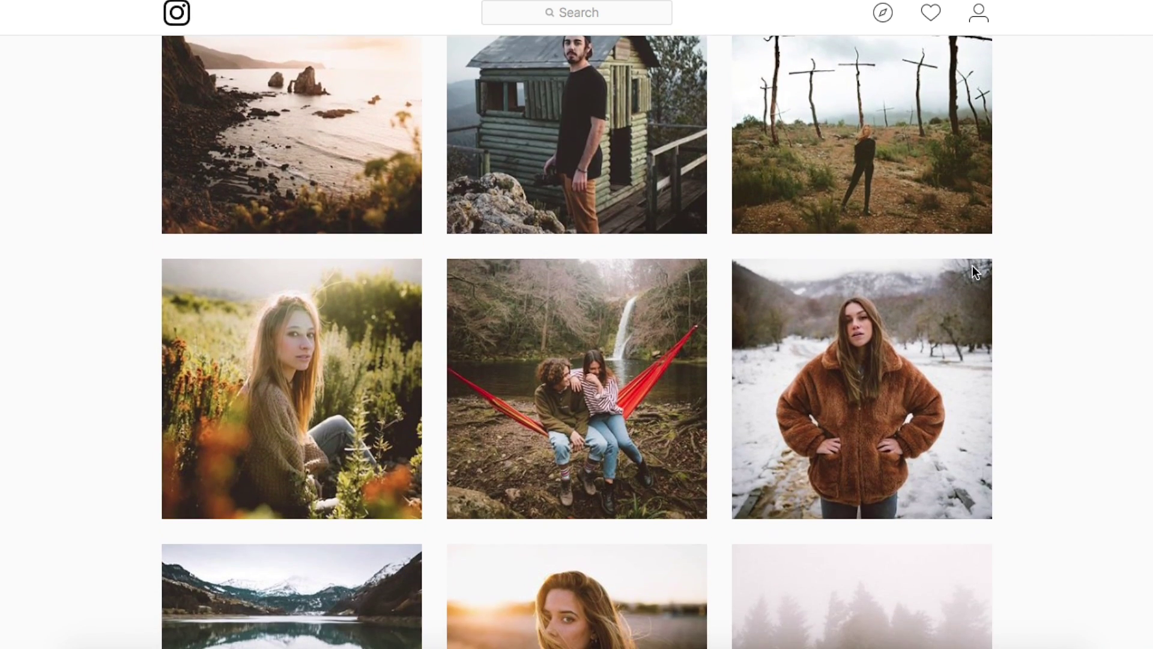
scroll(972, 267, down, 6)
scroll(973, 272, down, 3)
scroll(973, 272, down, 9)
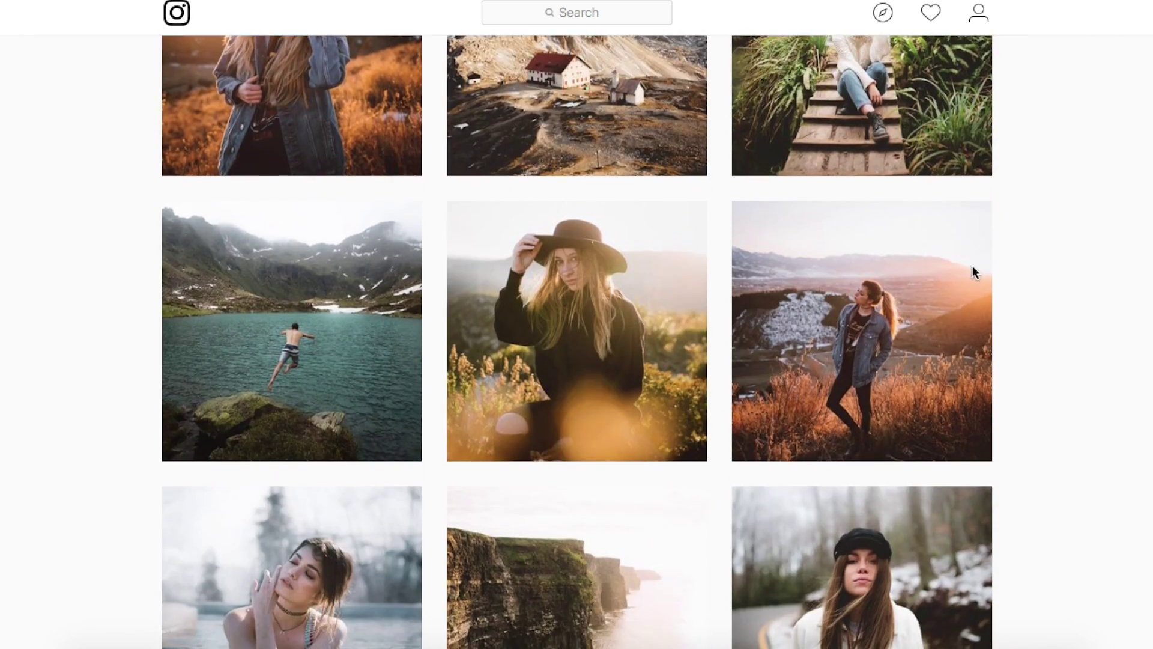
scroll(972, 271, down, 7)
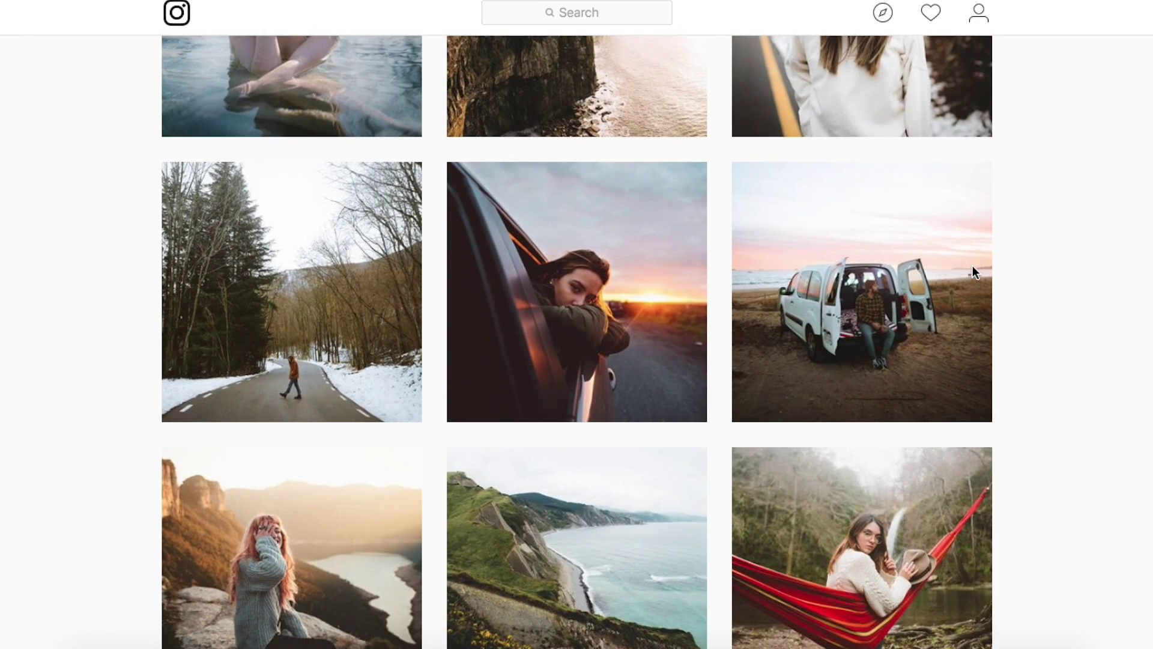
scroll(973, 272, down, 9)
scroll(972, 266, down, 12)
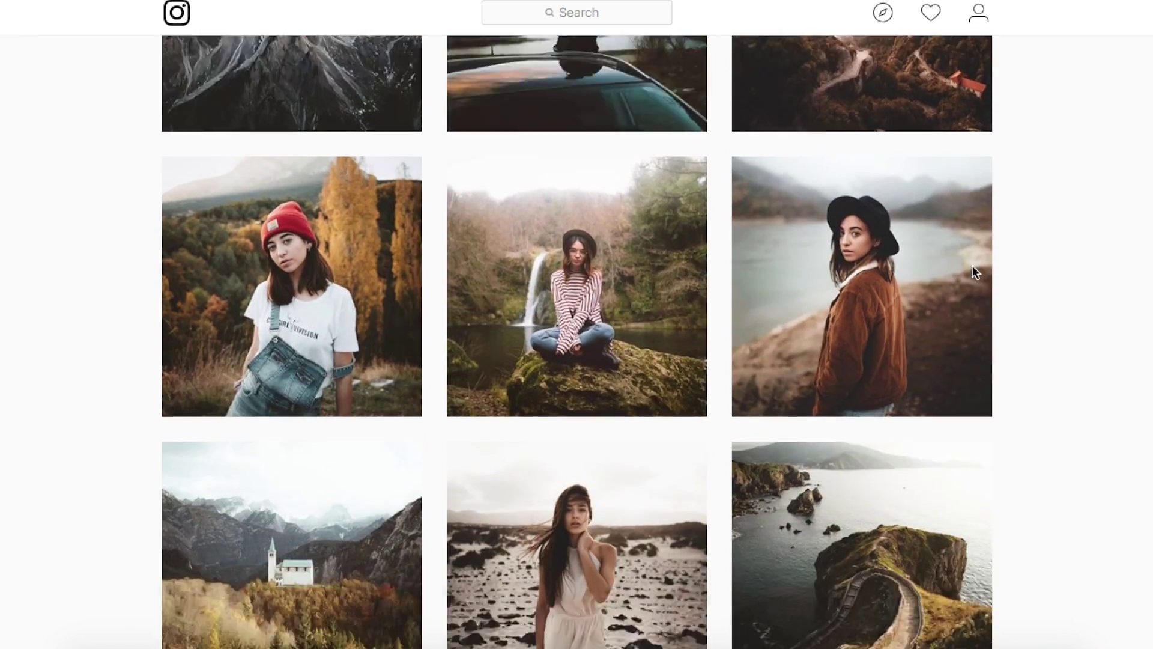
scroll(972, 267, down, 9)
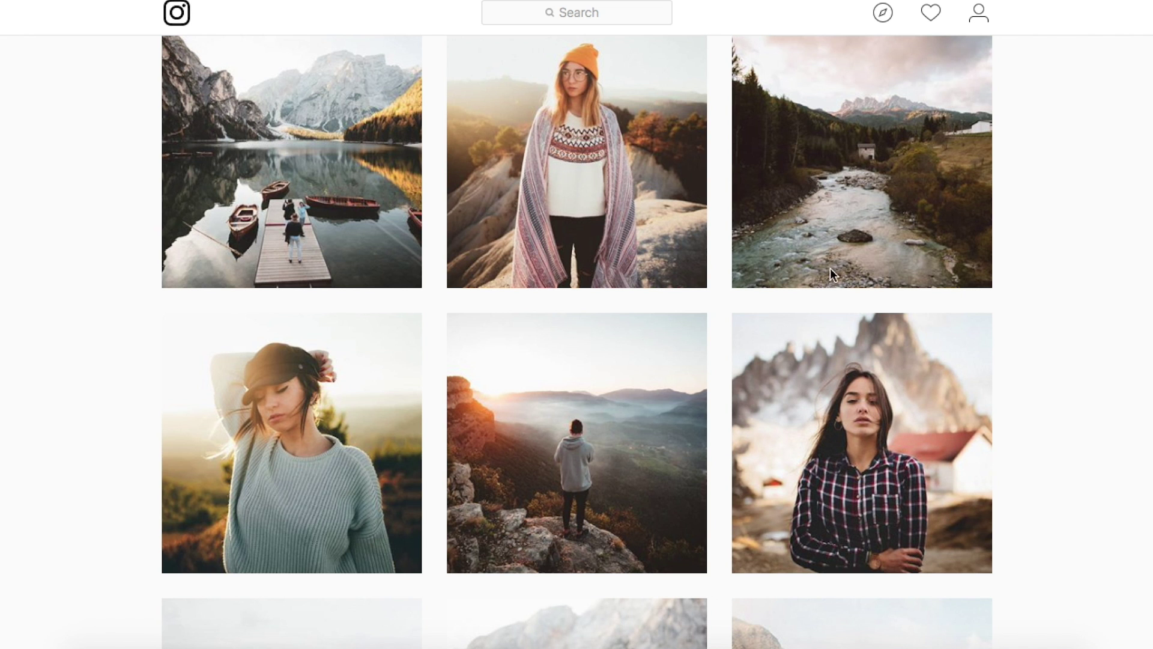
scroll(777, 194, up, 11)
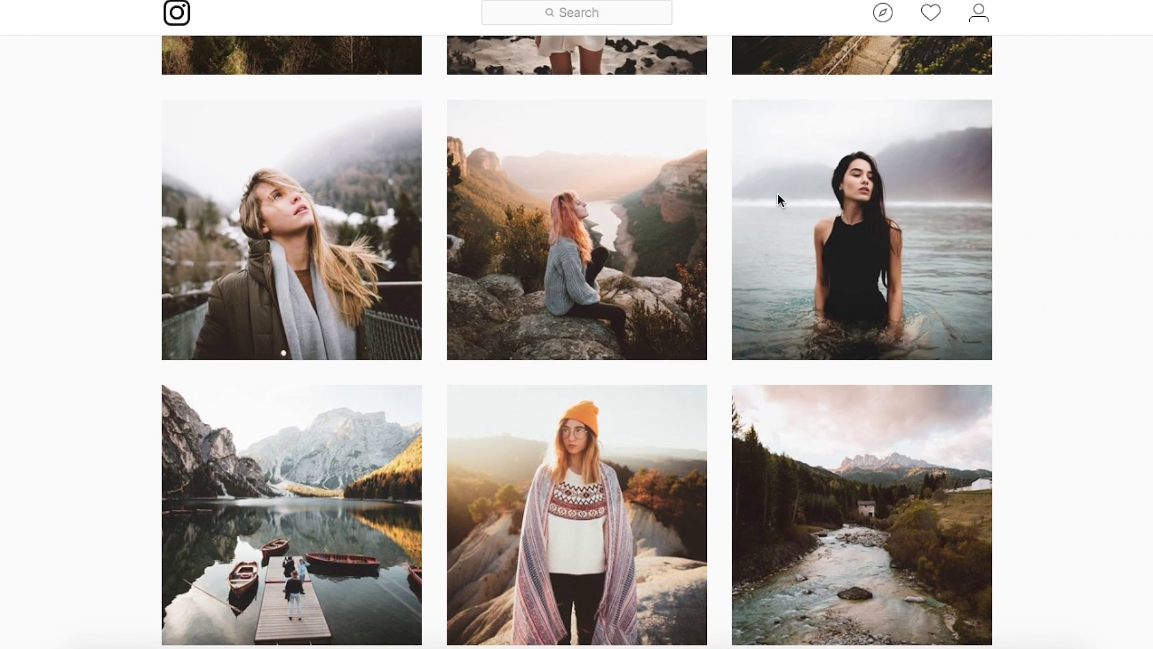
scroll(777, 194, up, 12)
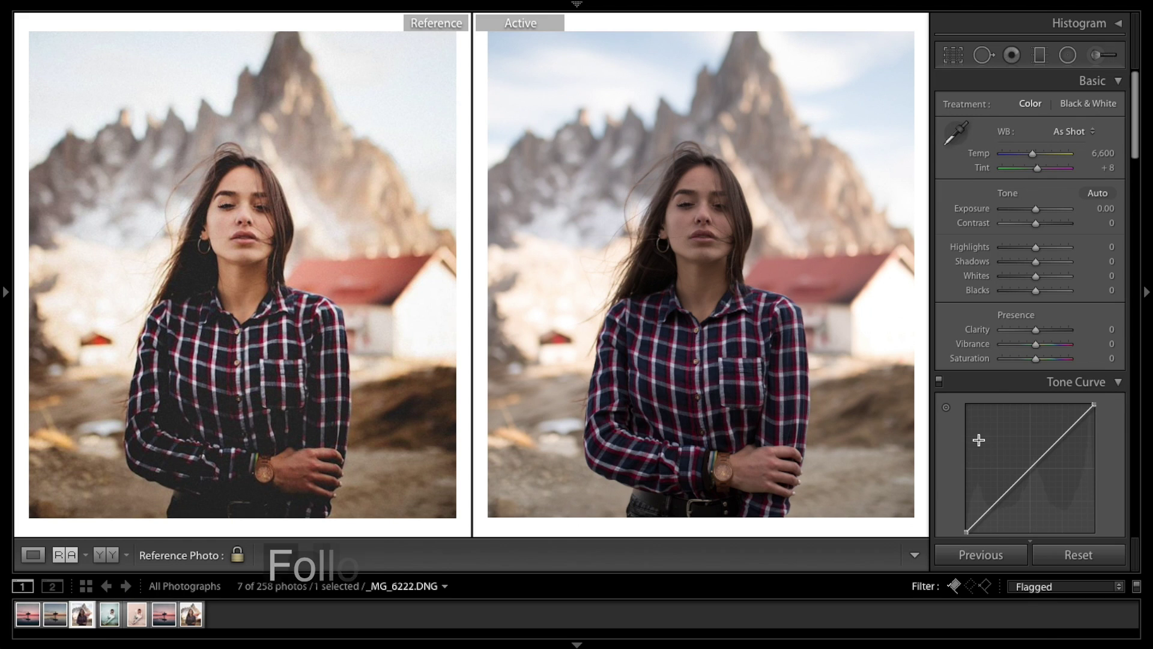
Check the active photo's framing with the Crop tool and return to Reference View
click(953, 55)
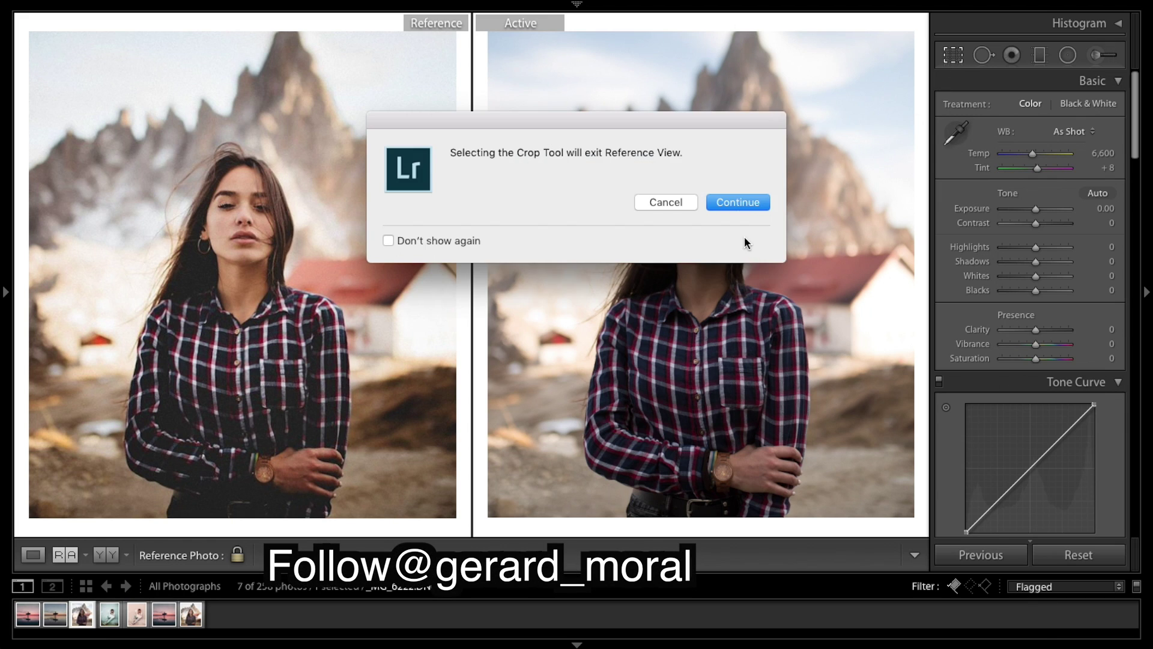
click(740, 202)
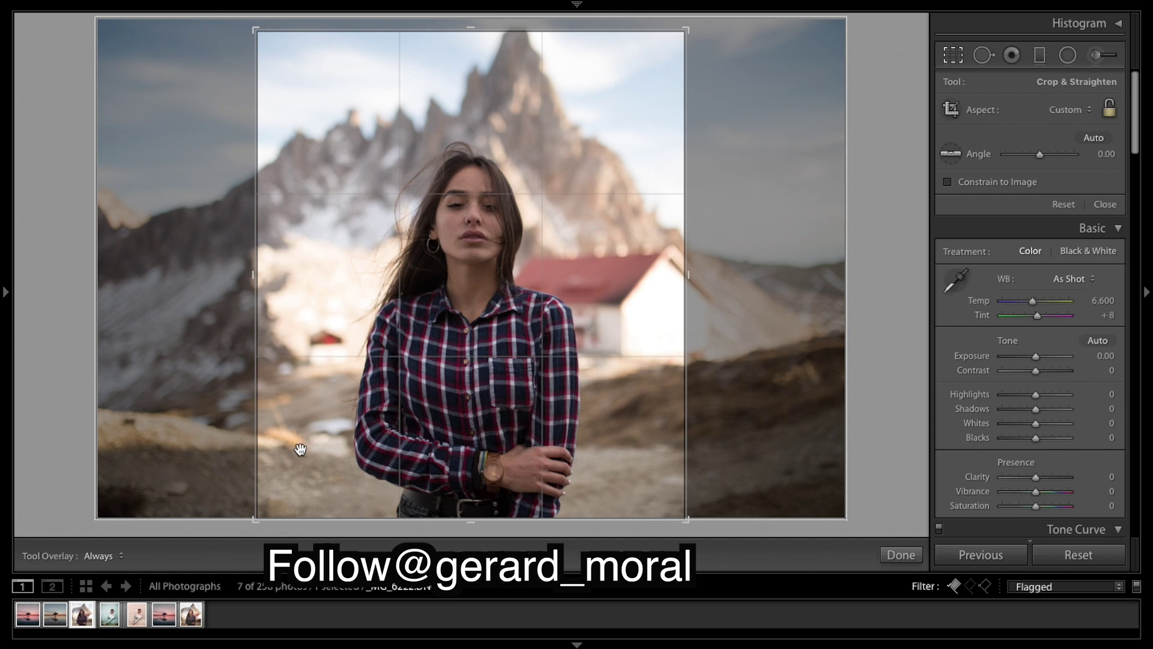
click(900, 554)
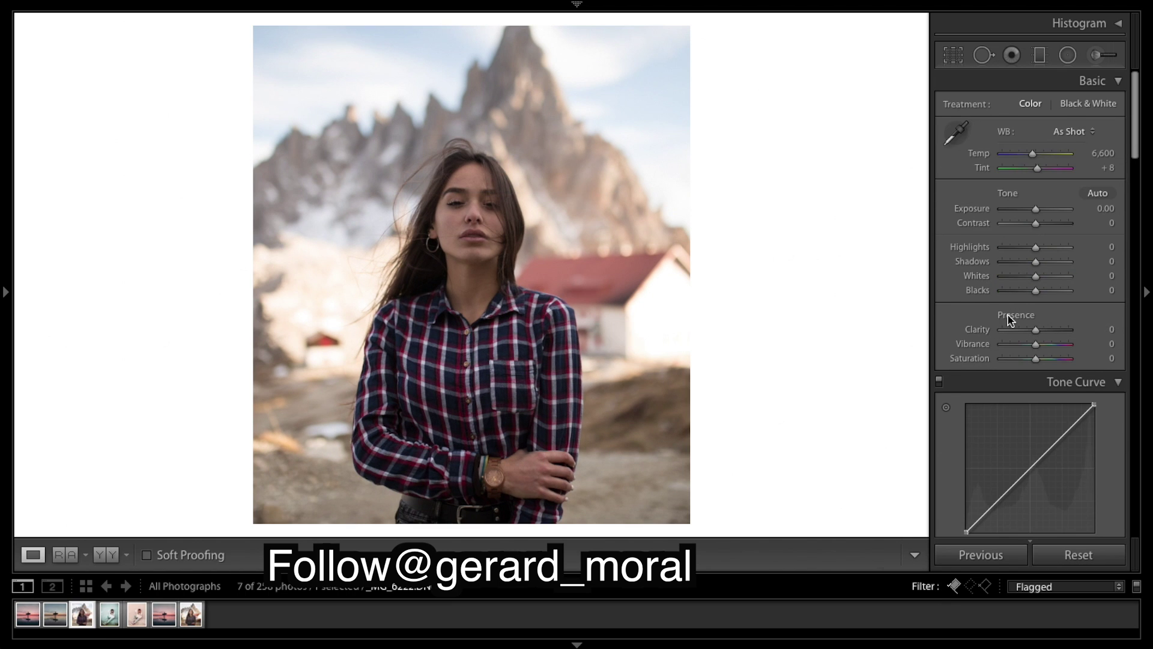
click(64, 555)
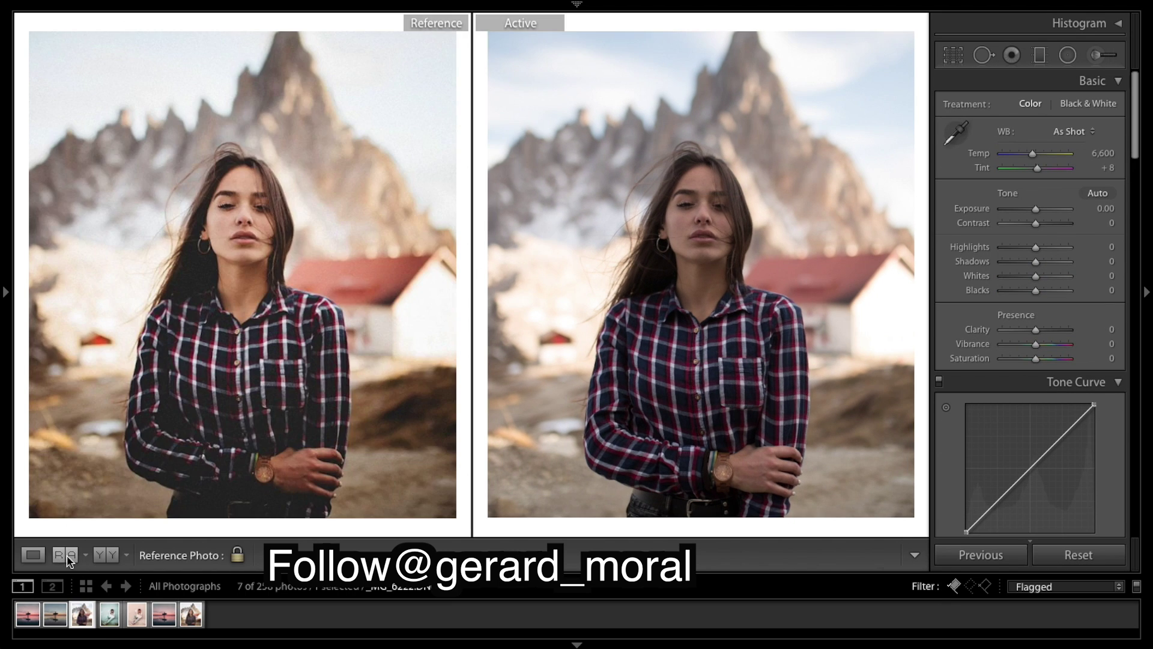
Set the active photo's white balance temperature to 7,000, Exposure to +0.50 and Contrast to +11
click(1102, 153)
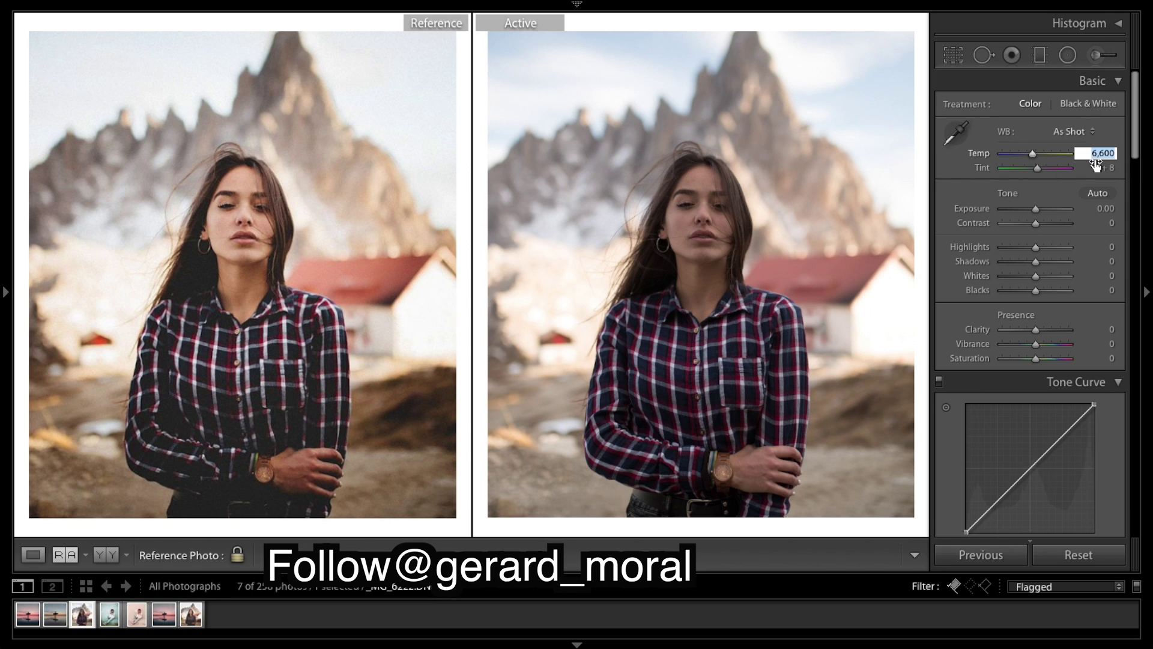
text(7,)
text(000)
key(Return)
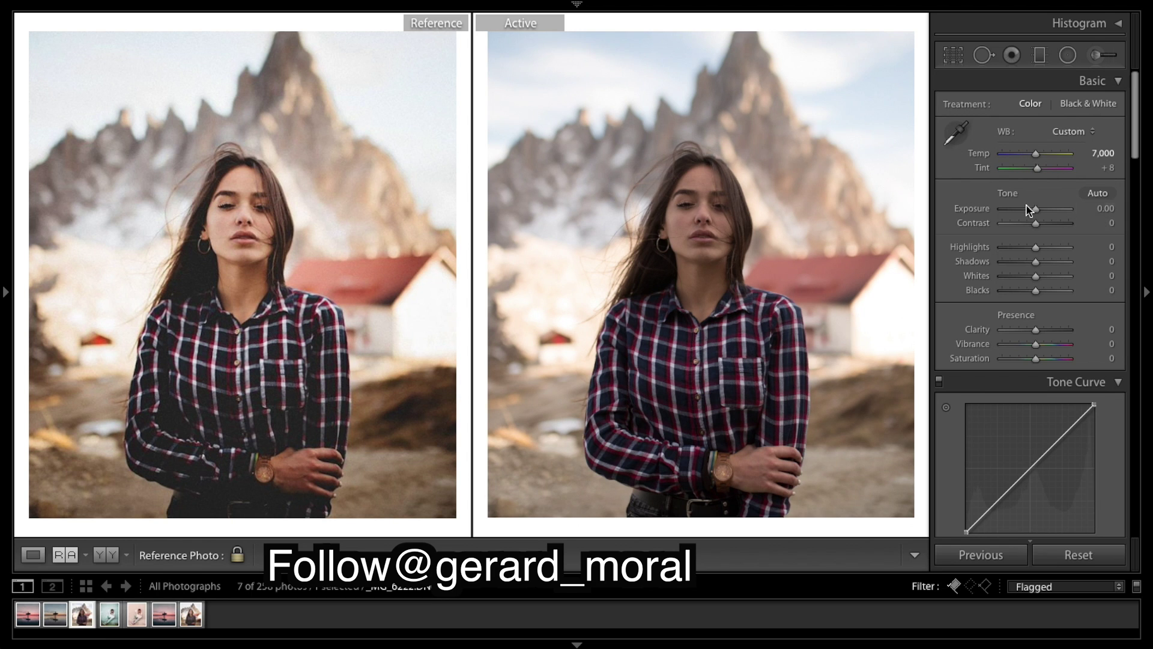
click(1100, 209)
text(0.5)
key(Return)
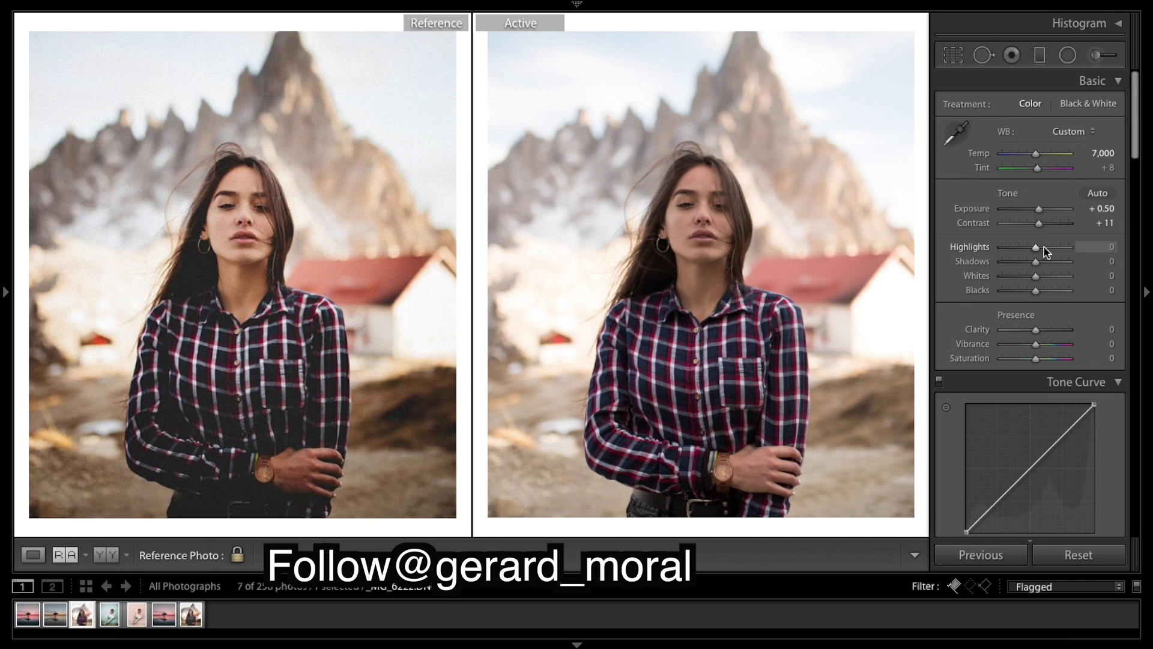
Lower the Blacks to −77 and raise the Highlights to +72
click(1008, 290)
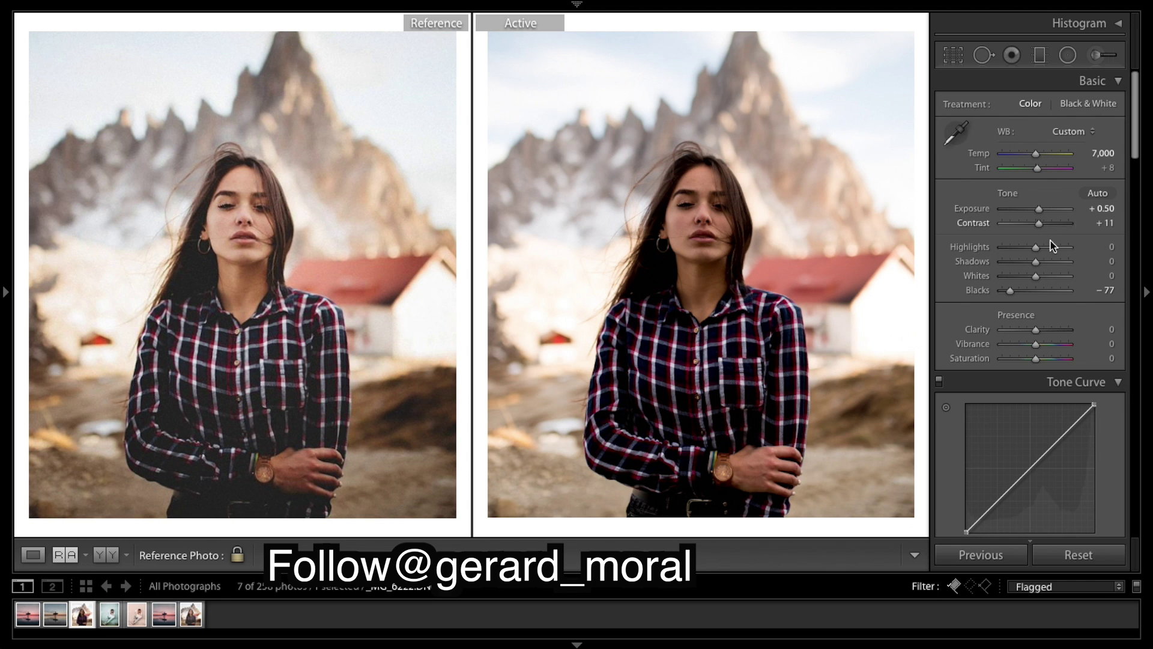
drag(1035, 248, 1053, 246)
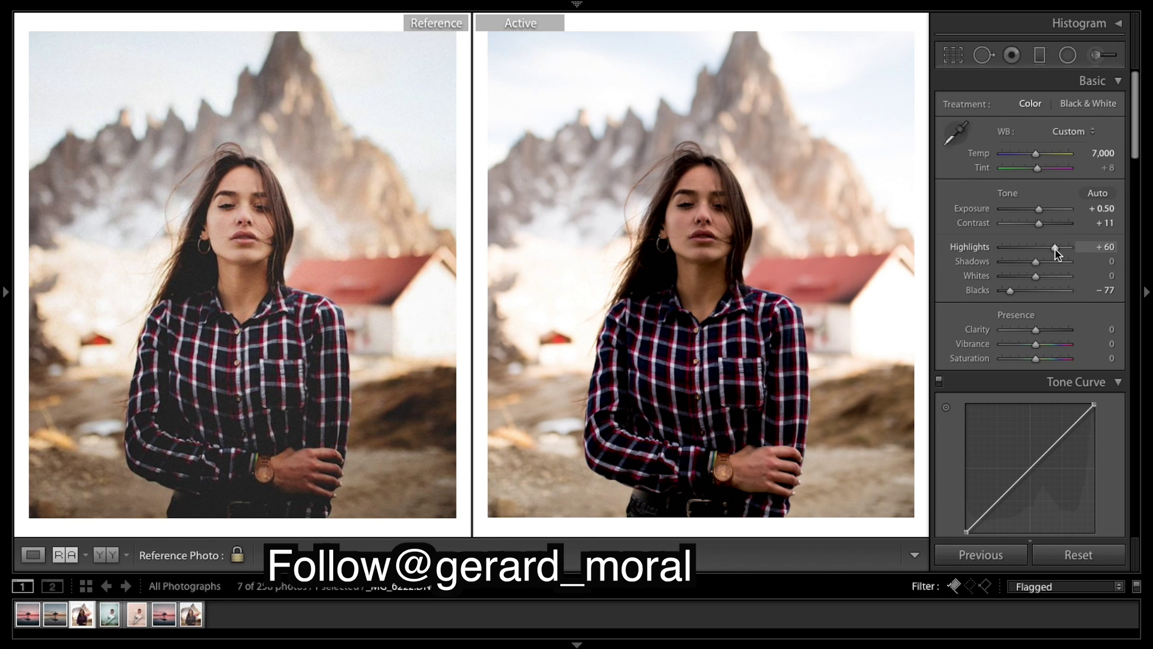
drag(1053, 246, 1058, 247)
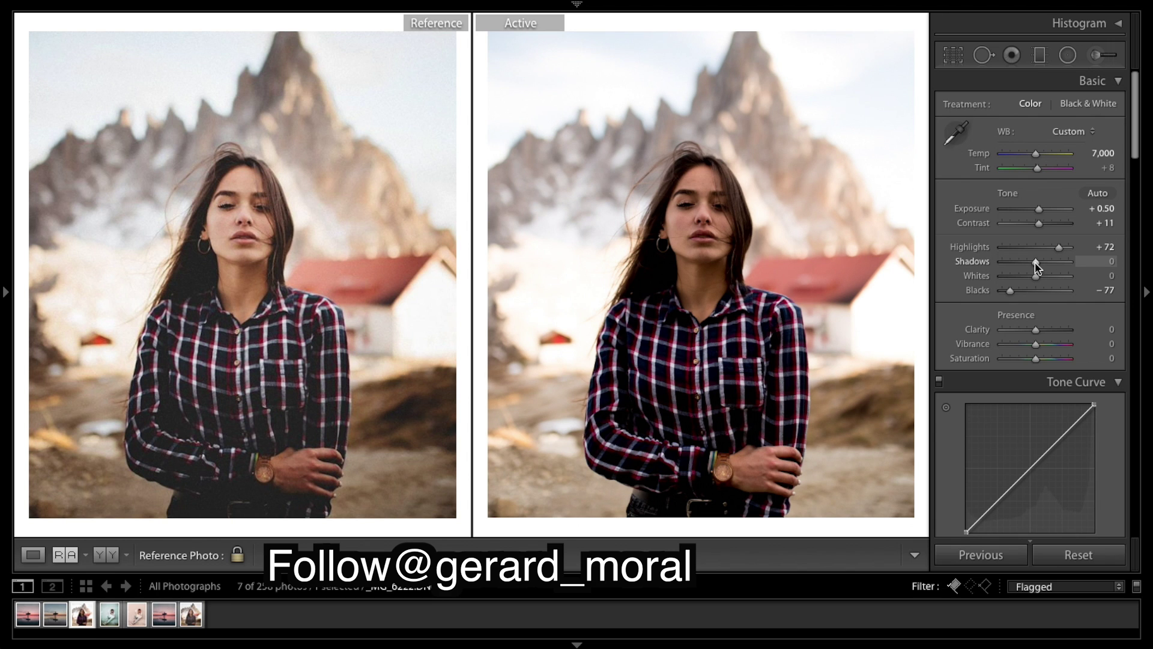
Set Shadows to +5, Whites to −14, Blacks to −100 and Saturation to −10
drag(1037, 268, 1040, 269)
drag(1036, 276, 1020, 276)
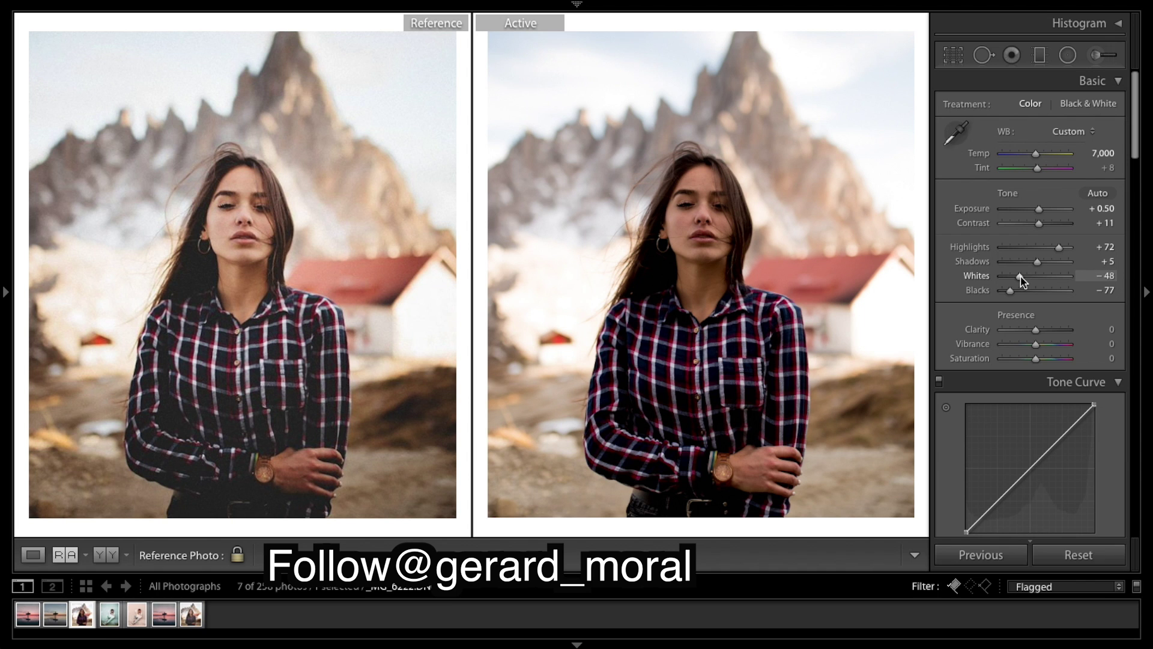
drag(1019, 276, 1031, 280)
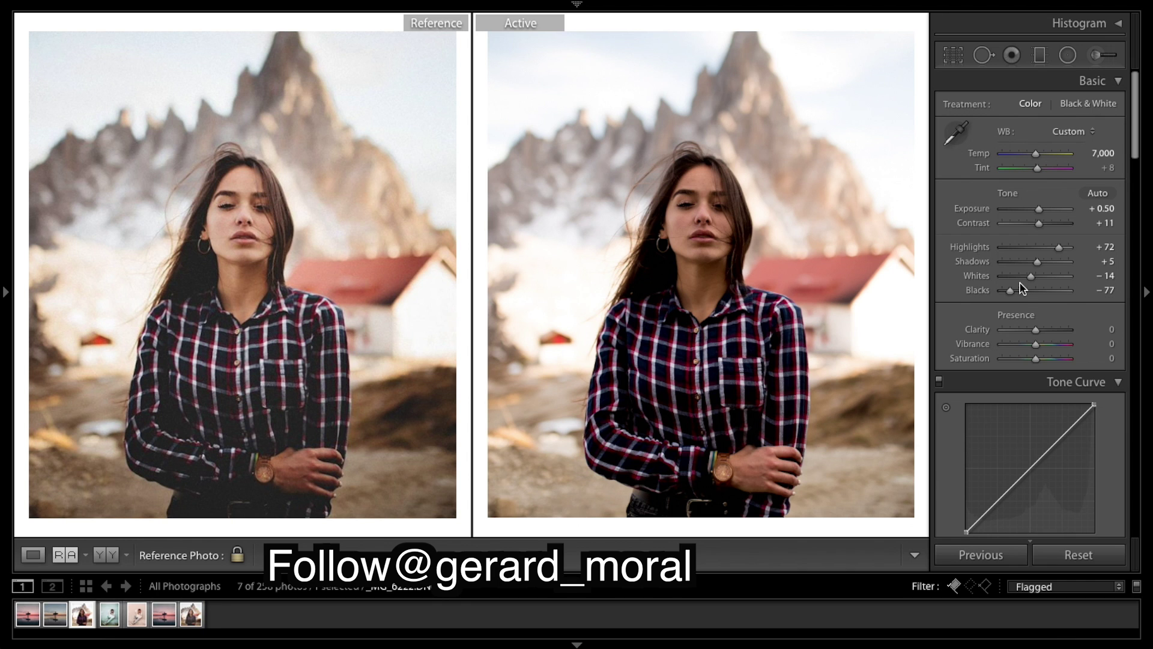
drag(1011, 290, 914, 286)
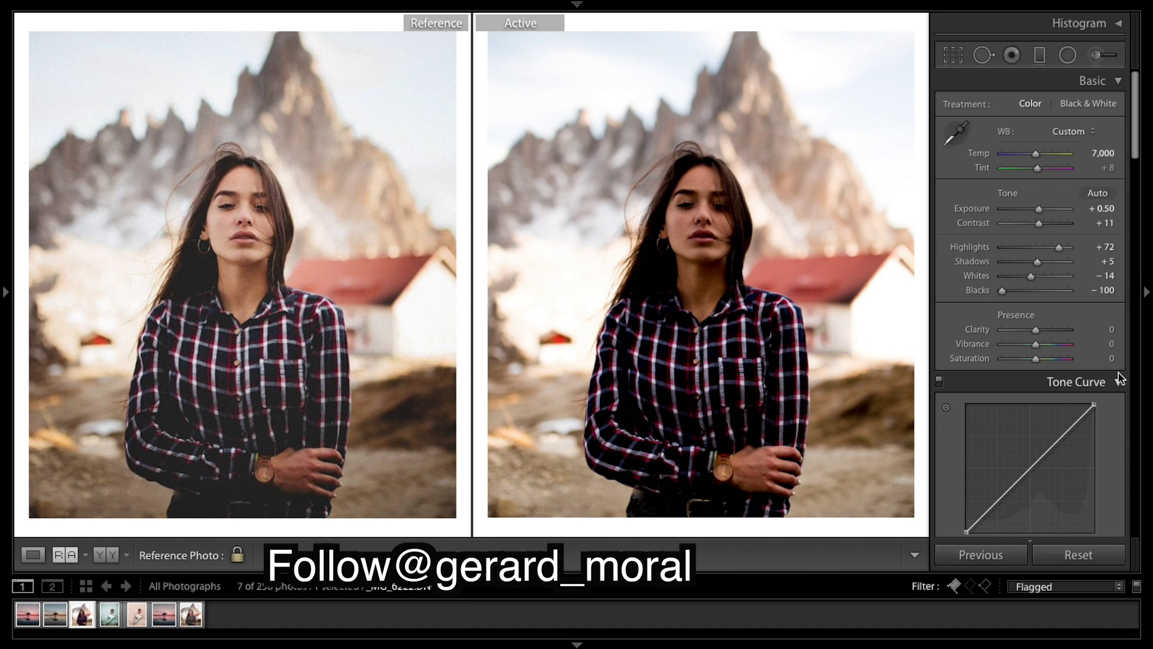
scroll(1111, 373, down, 2)
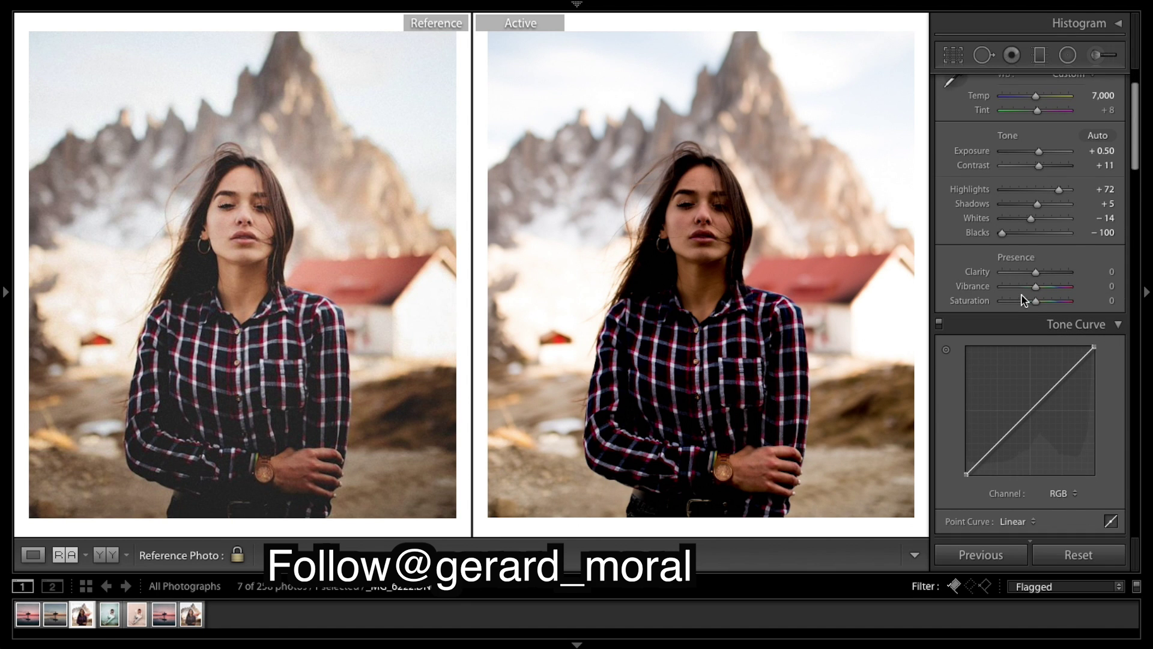
drag(1031, 301, 1033, 305)
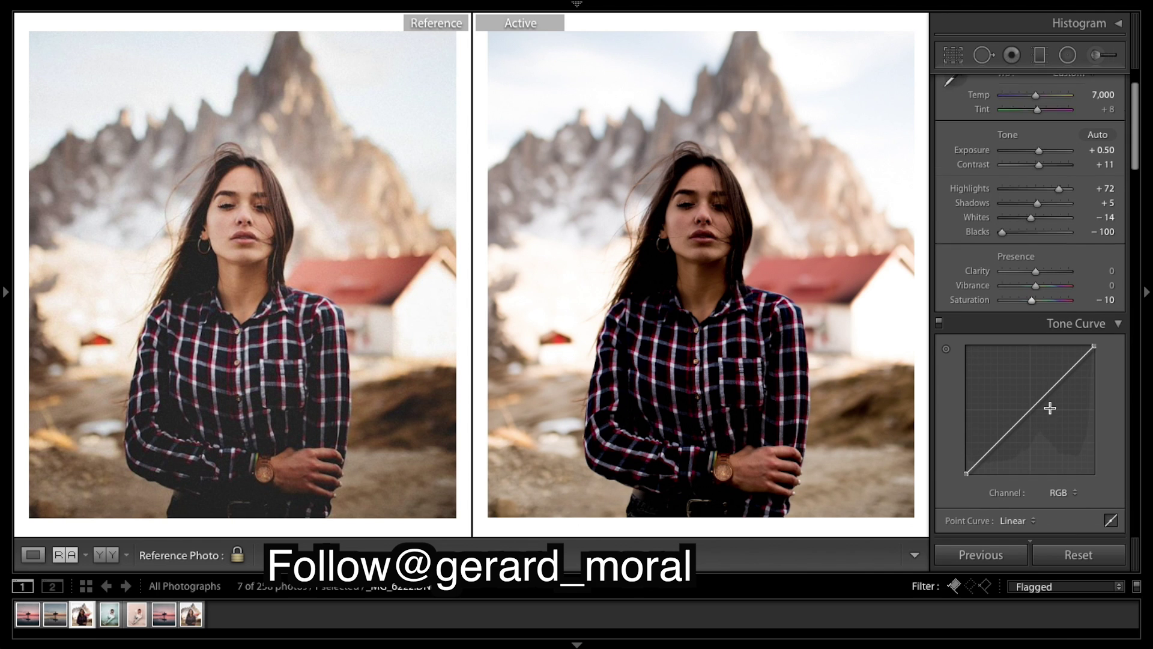
Shape the RGB tone curve with a black point lifted to about 14.1 %, four points along the curve and a slightly lowered white point
scroll(1050, 406, down, 3)
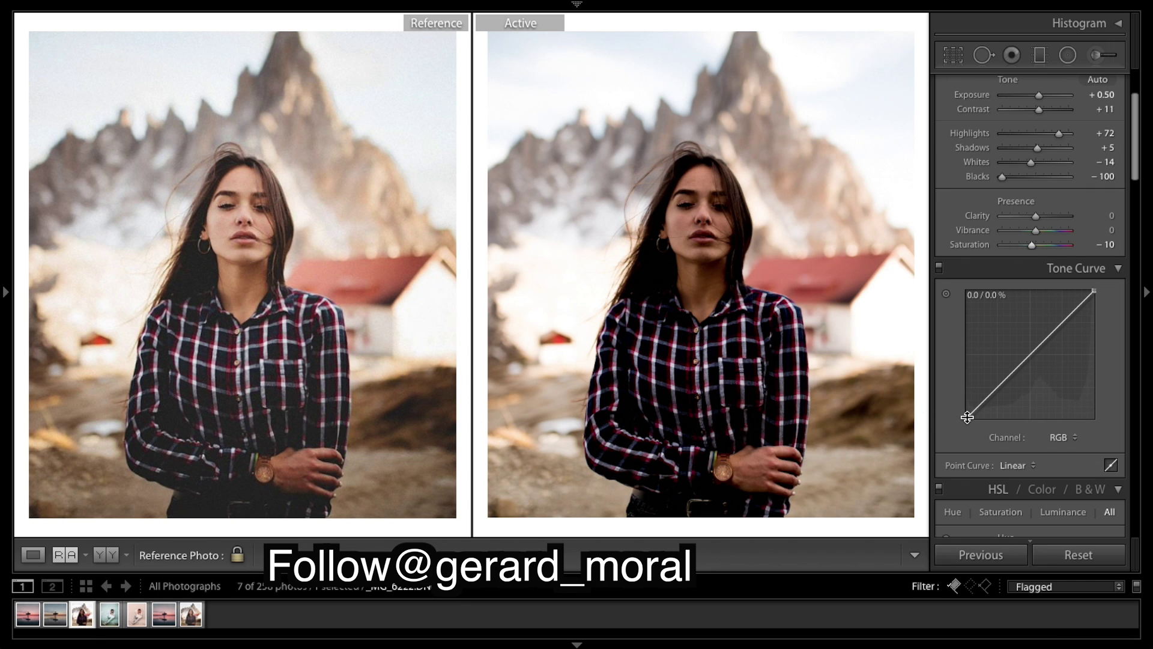
drag(967, 417, 954, 407)
mouse_move(997, 376)
mouse_down()
mouse_move(997, 393)
mouse_move(1016, 376)
mouse_up()
click(1035, 354)
click(1062, 323)
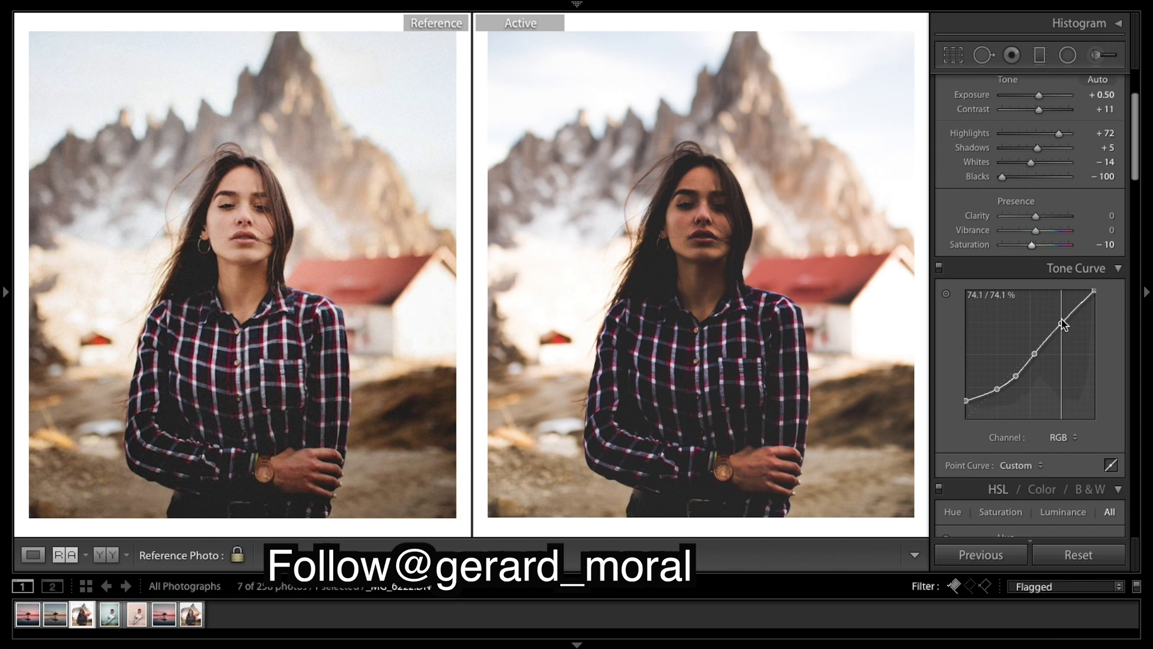
drag(1094, 292, 1100, 299)
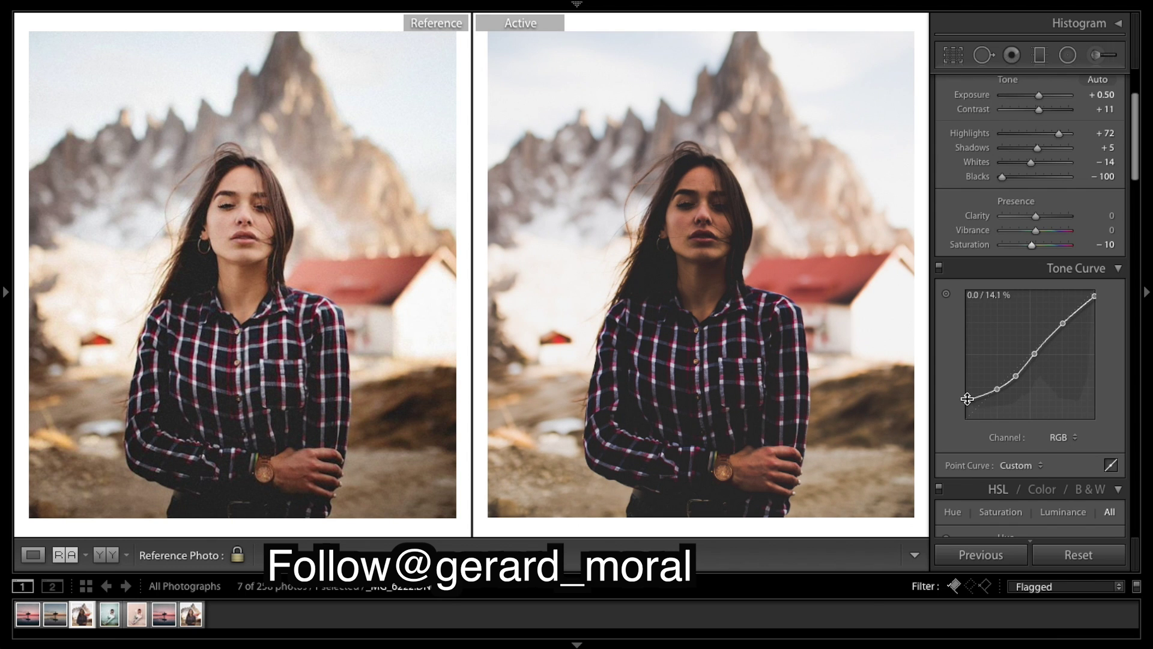
Try lowering the tone curve's white point to about 89.8 % and undo the change
click(1019, 375)
mouse_move(1094, 297)
mouse_down()
mouse_move(1099, 311)
mouse_move(1102, 292)
mouse_move(1108, 306)
mouse_up()
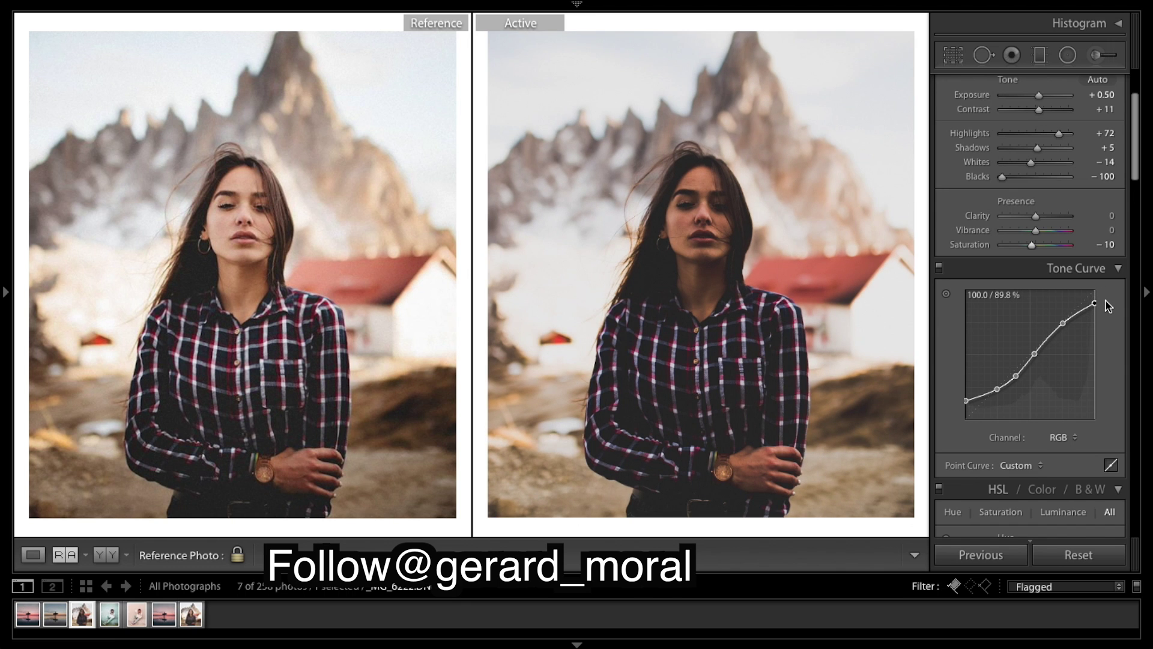
key(ctrl+z)
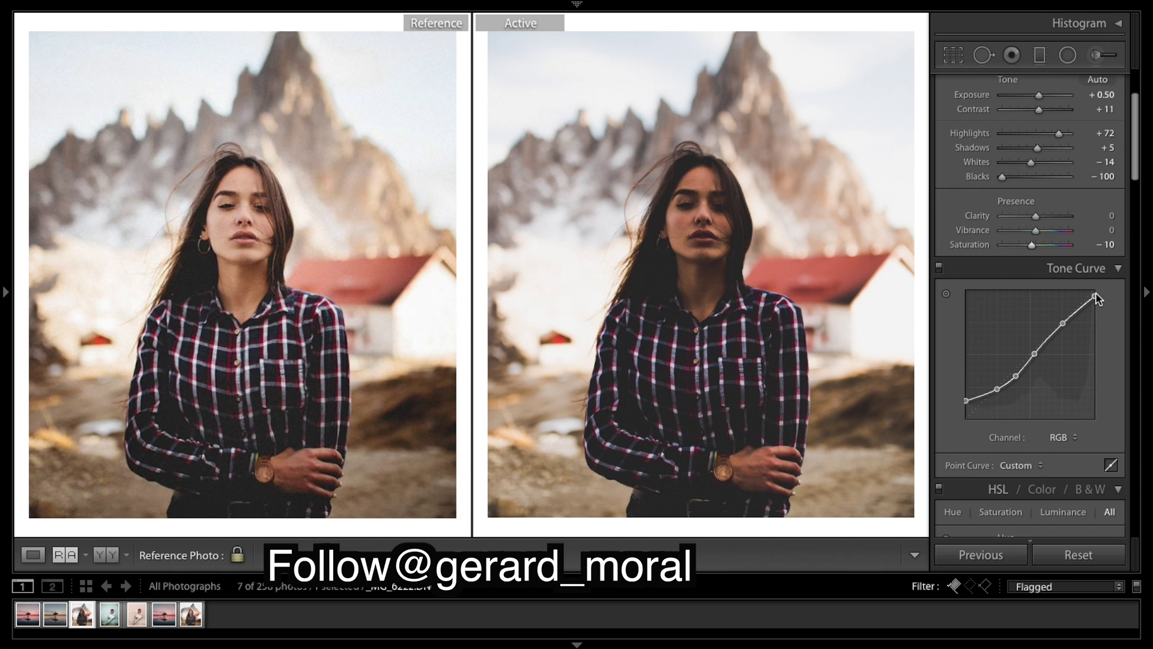
Tint the shadows in Split Toning with hue 30 and saturation 5
scroll(1098, 289, up, 3)
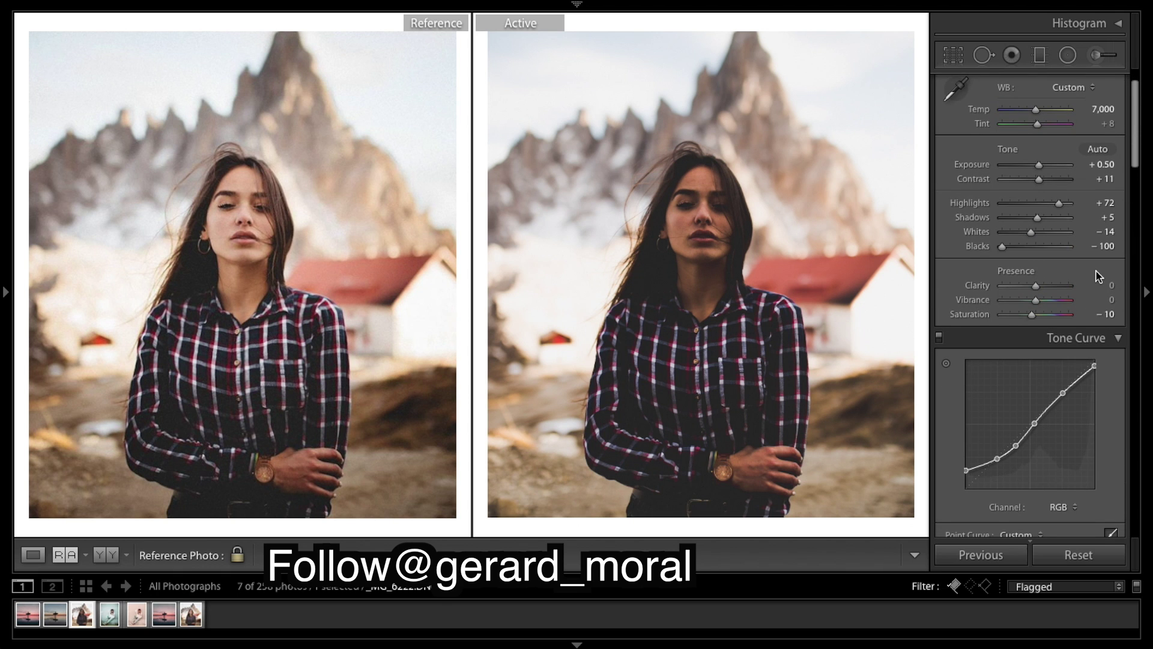
scroll(1098, 276, down, 10)
scroll(1097, 276, down, 8)
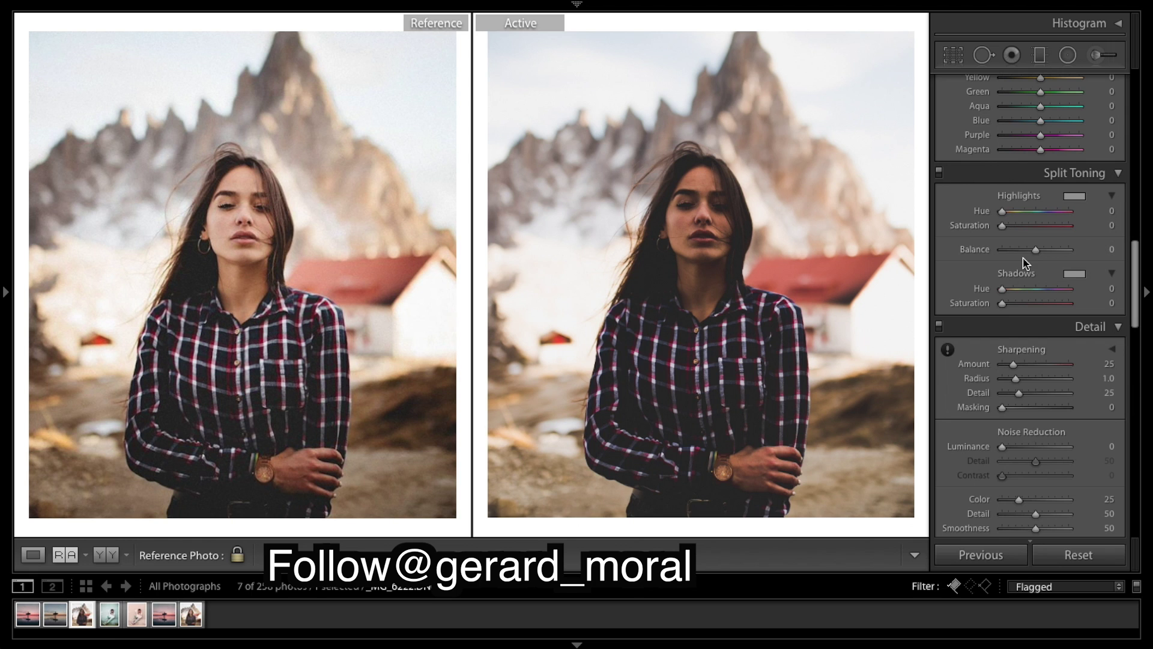
drag(1003, 286, 1005, 286)
drag(1008, 293, 1009, 292)
Tint the highlights in Split Toning with hue 215 and saturation 6
mouse_move(1002, 226)
mouse_down()
mouse_move(1074, 215)
mouse_move(959, 218)
mouse_move(1010, 226)
mouse_move(987, 214)
mouse_move(983, 231)
mouse_up()
click(1003, 212)
drag(1002, 211, 1041, 212)
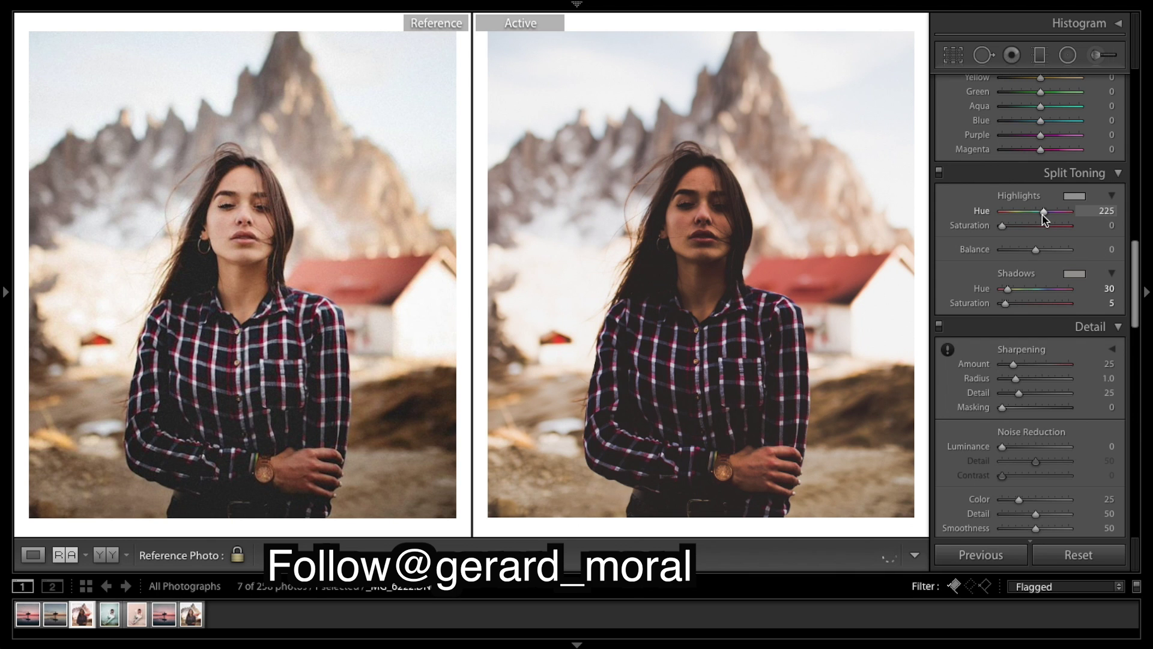
drag(1039, 213, 1042, 212)
drag(1043, 216, 1042, 215)
drag(1001, 226, 1007, 227)
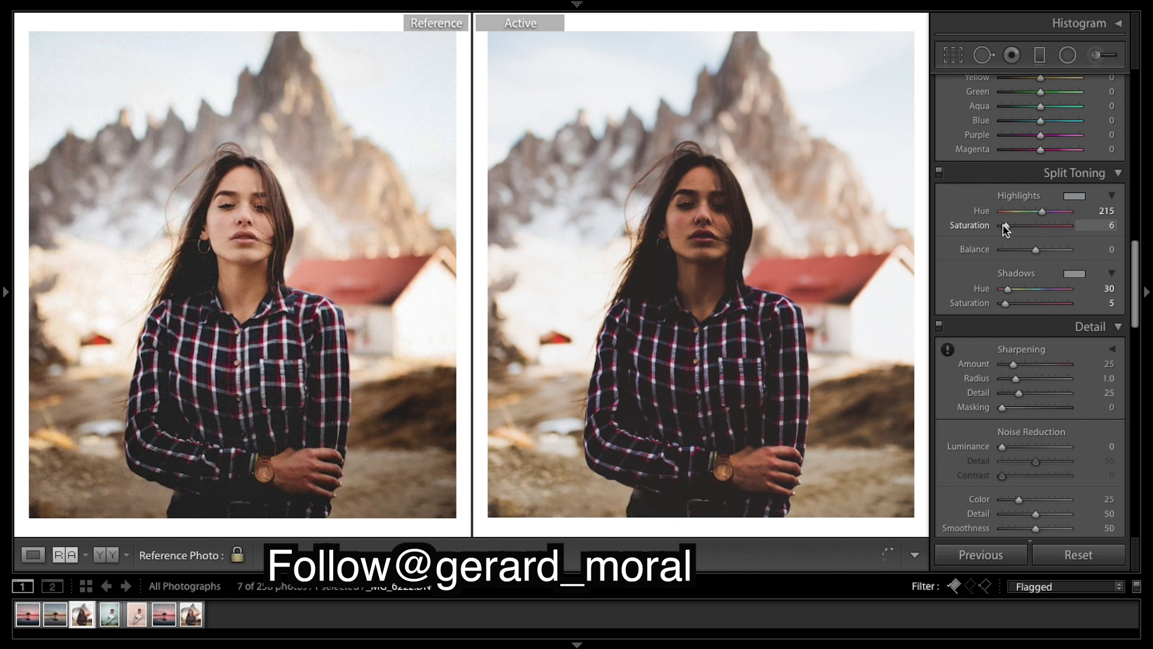
drag(1003, 225, 1004, 225)
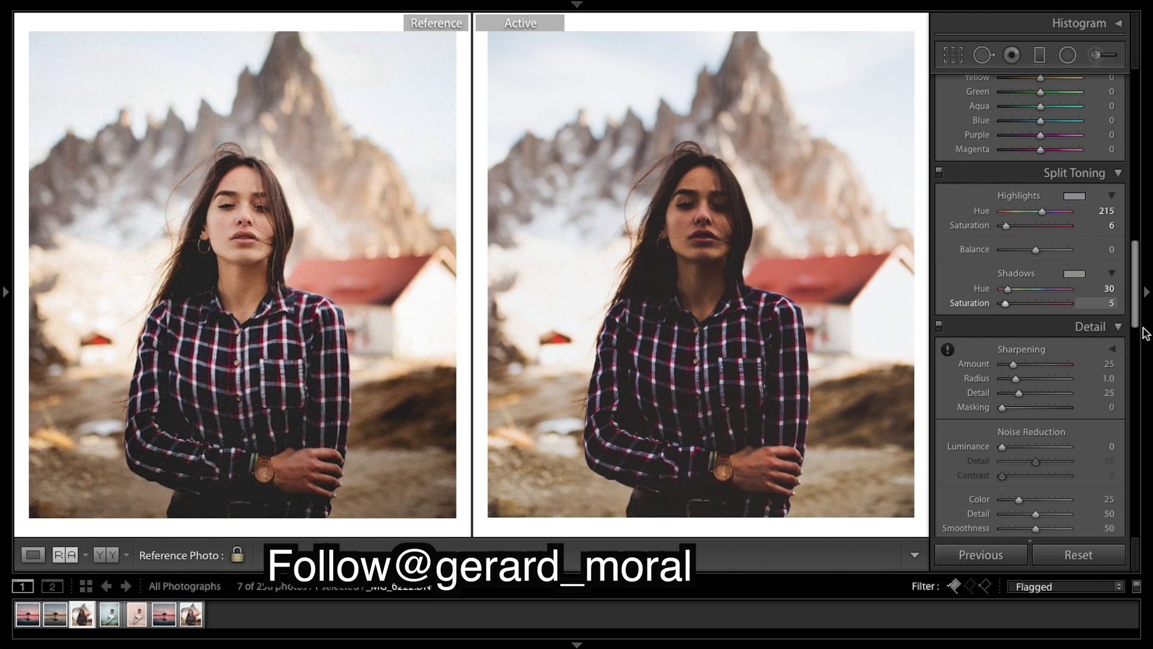
Add film grain to the portrait with amount 30 and size 40
scroll(1132, 337, down, 15)
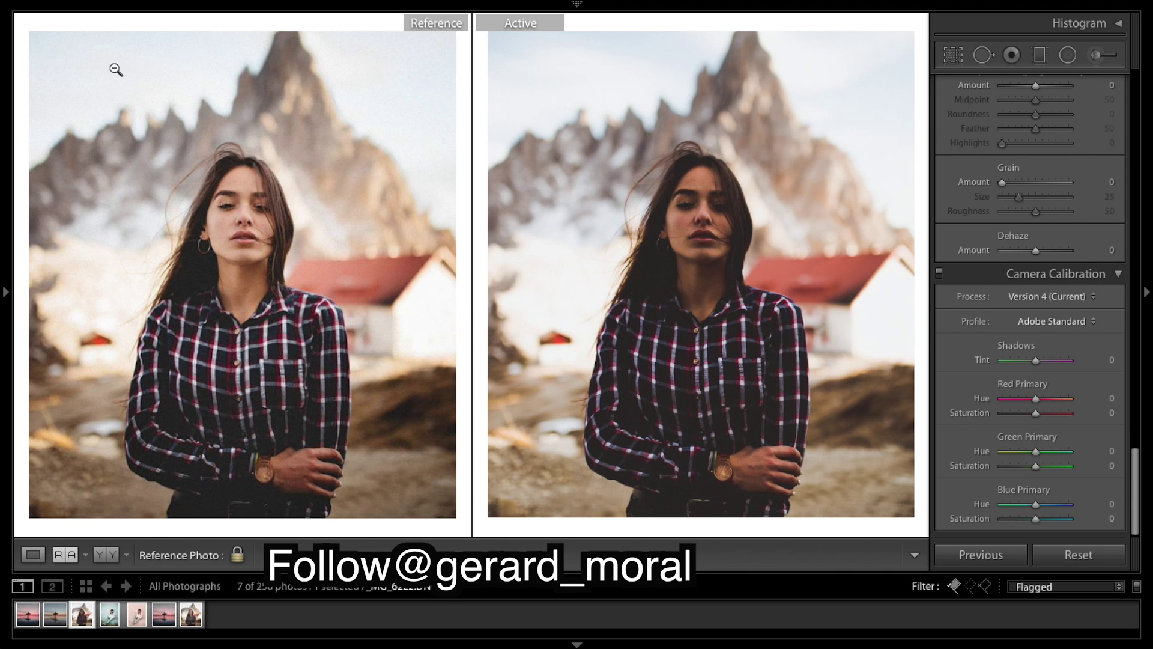
click(1015, 182)
drag(1016, 183, 1023, 187)
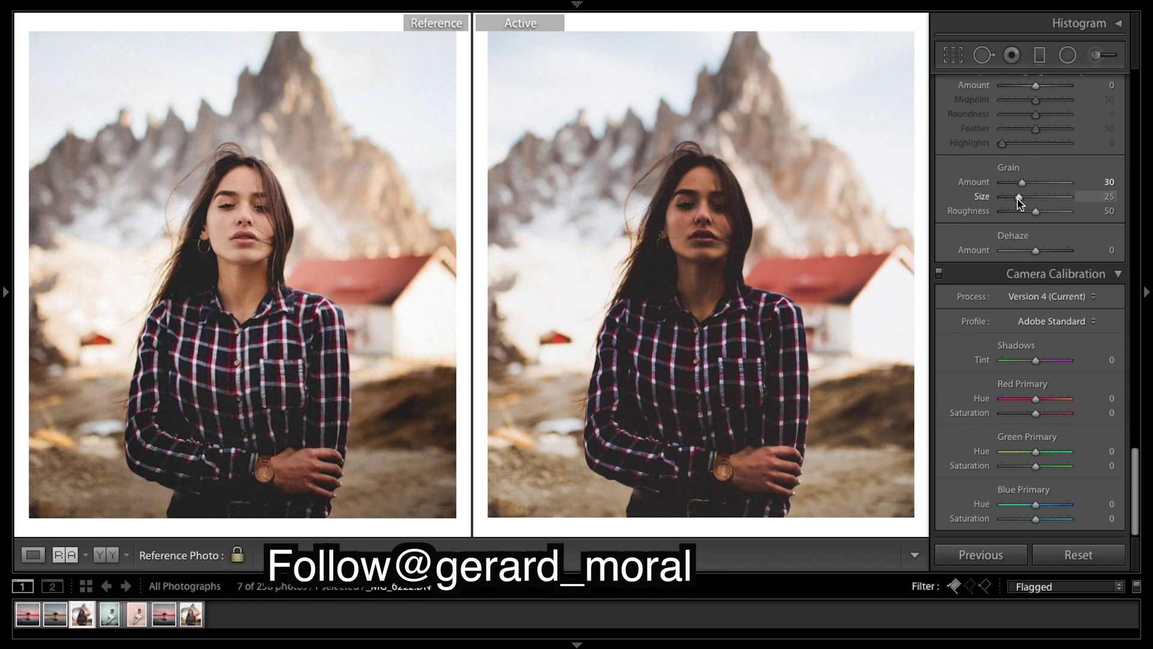
drag(1017, 200, 1028, 201)
Shift the HSL hues of red to +10, orange to −1 and yellow to +8
scroll(1027, 199, up, 10)
scroll(1027, 200, up, 10)
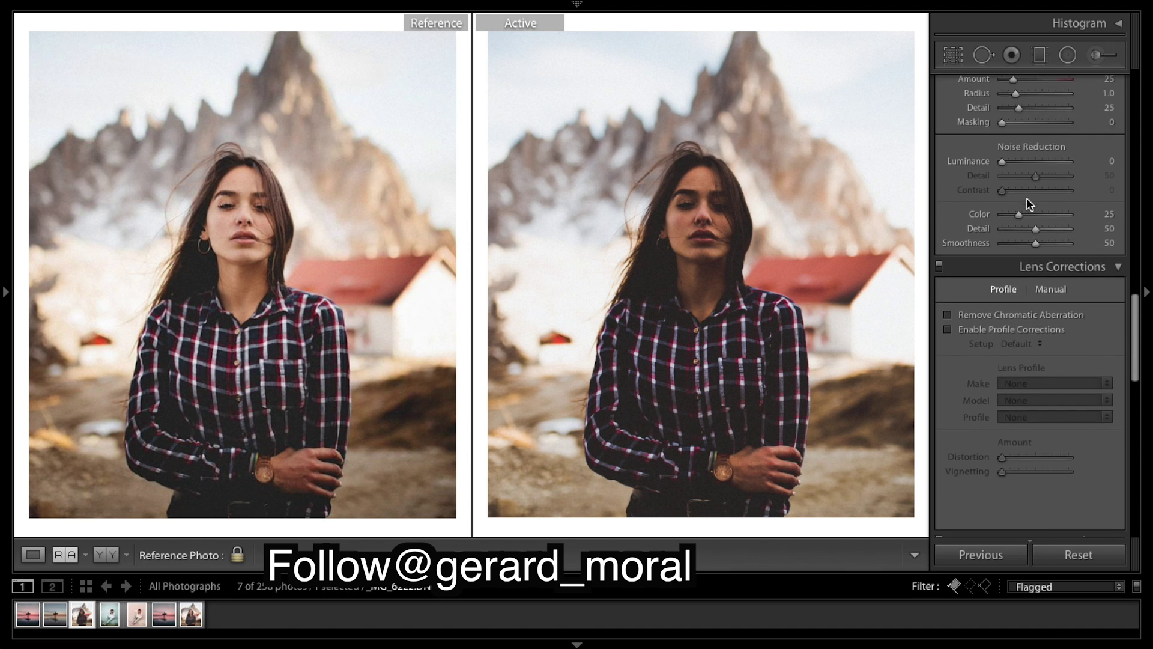
scroll(1027, 199, up, 5)
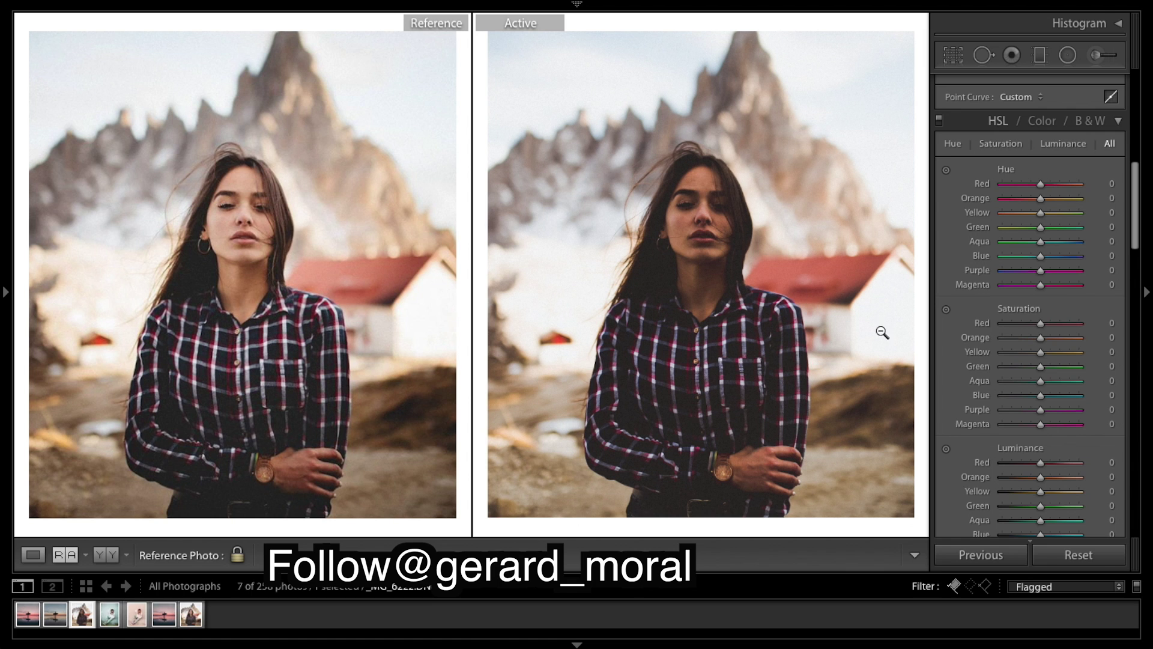
scroll(1034, 198, down, 3)
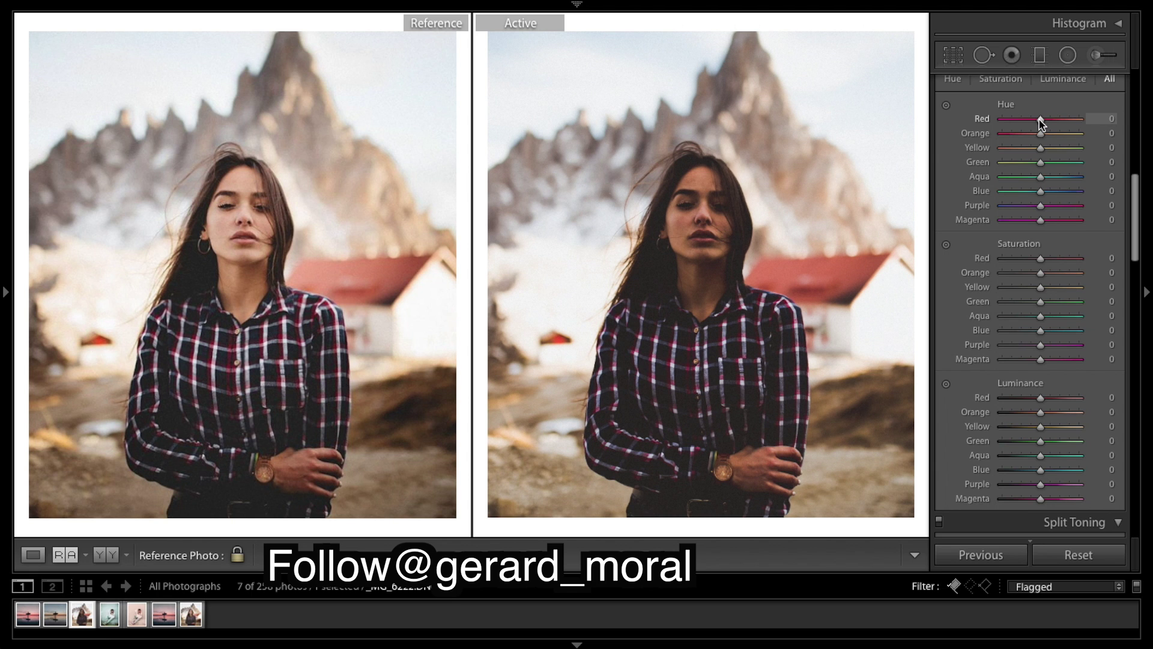
mouse_move(1039, 119)
mouse_down()
mouse_move(1017, 121)
mouse_move(1044, 136)
mouse_up()
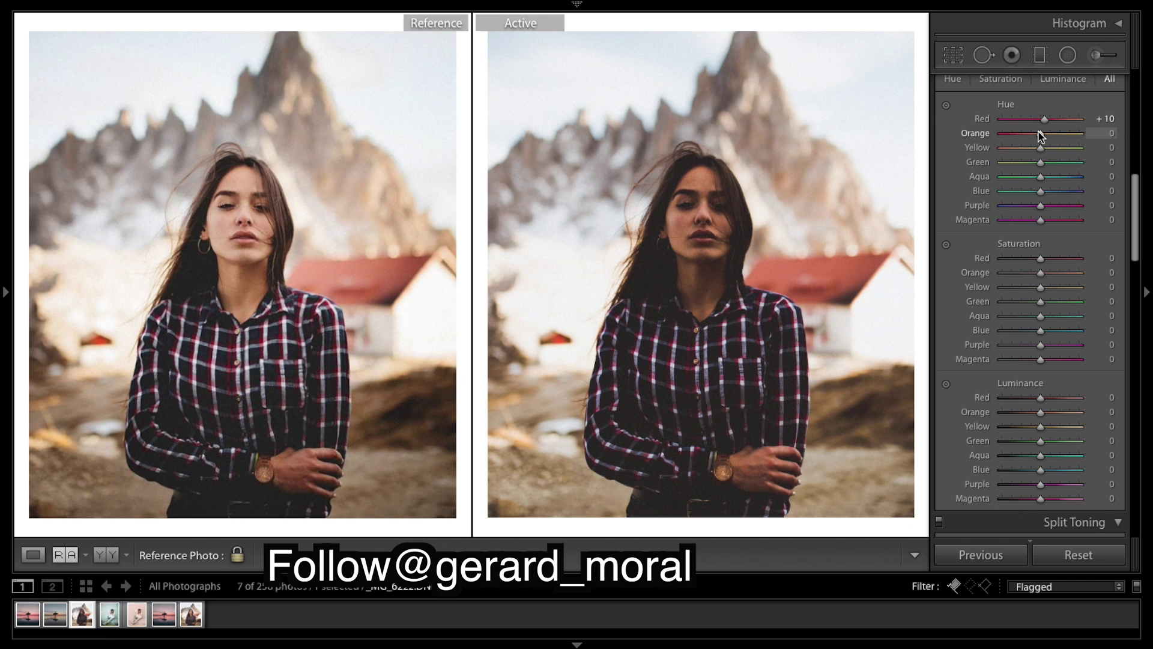
drag(1039, 134, 1039, 134)
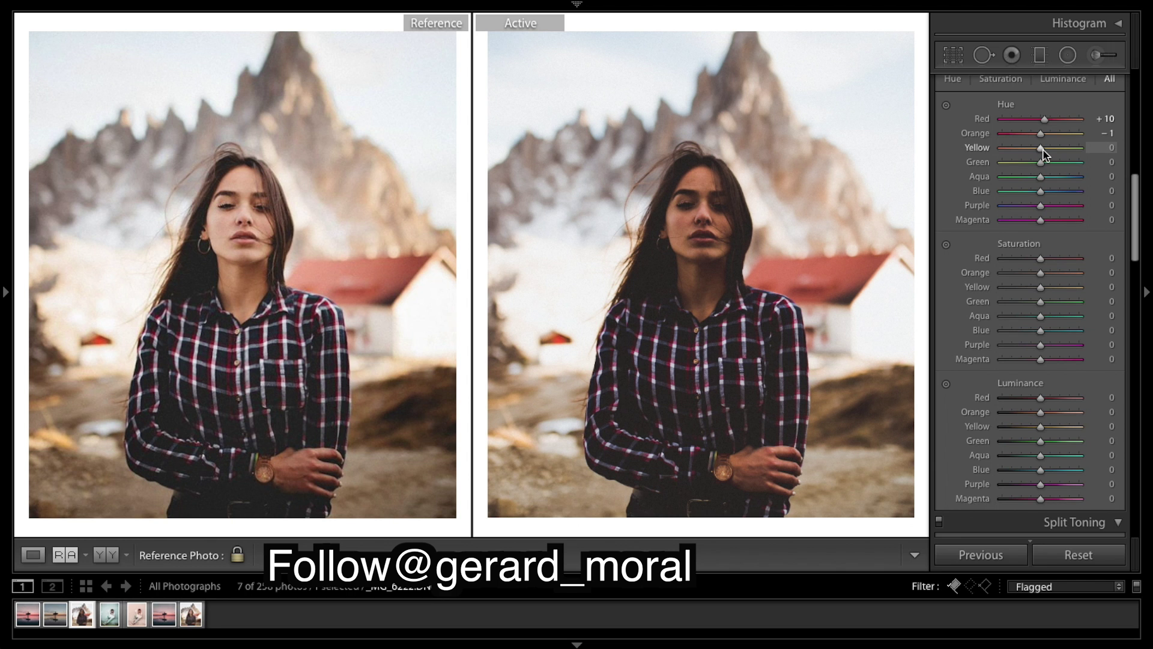
mouse_move(1044, 154)
mouse_down()
mouse_move(1073, 156)
mouse_move(1017, 162)
mouse_move(1051, 160)
mouse_up()
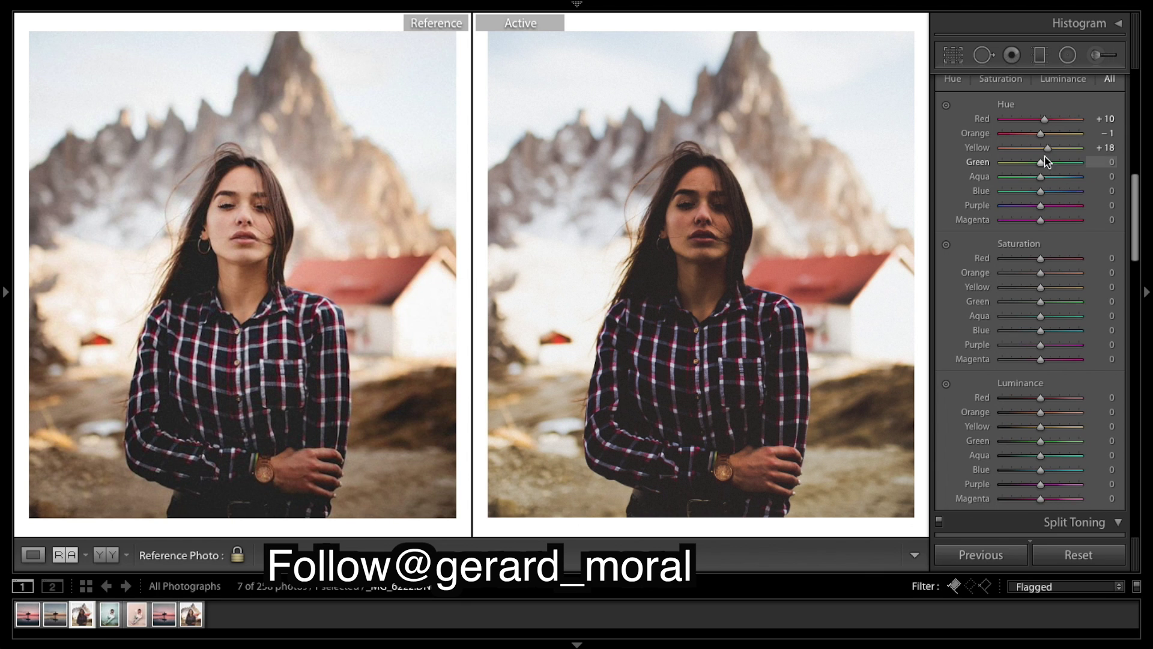
drag(1048, 154, 1047, 154)
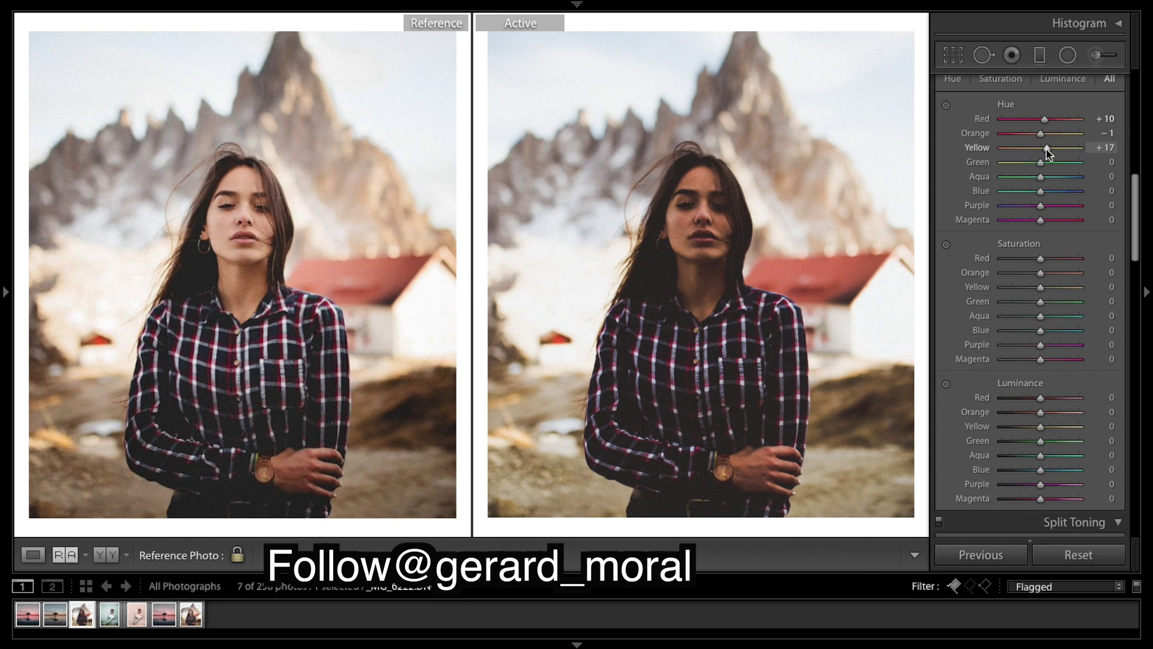
drag(1046, 155, 1044, 154)
Shift the green hue in HSL to −40
mouse_move(1042, 163)
mouse_down()
mouse_move(1079, 171)
mouse_move(1025, 167)
mouse_up()
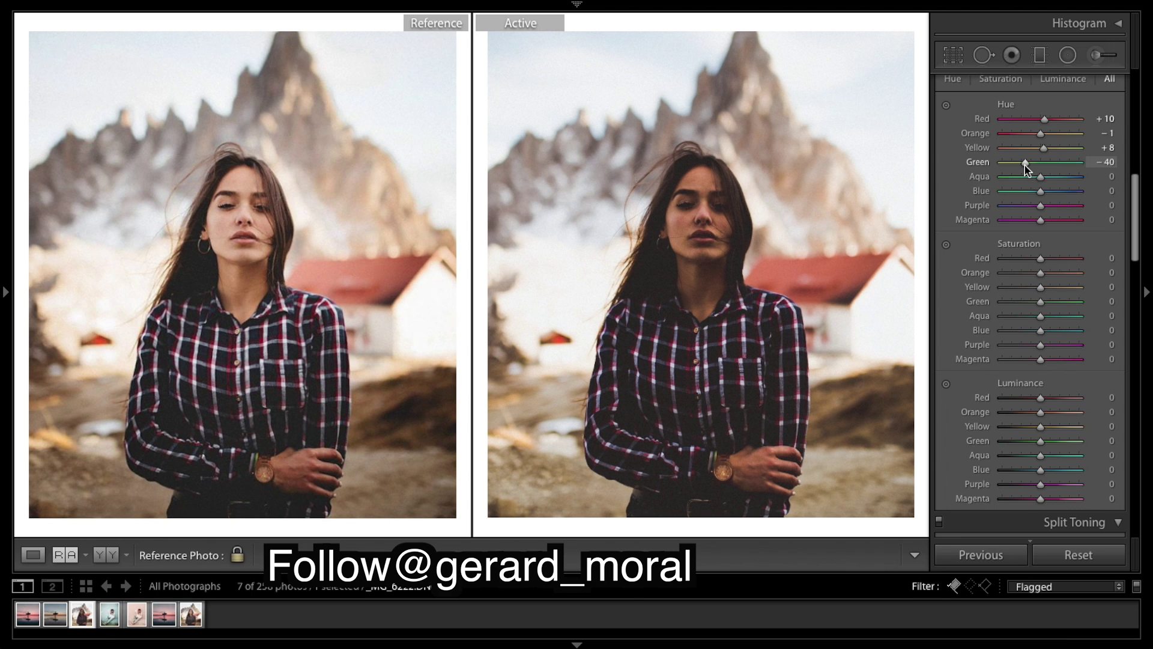
scroll(1060, 199, down, 2)
drag(1029, 111, 1026, 118)
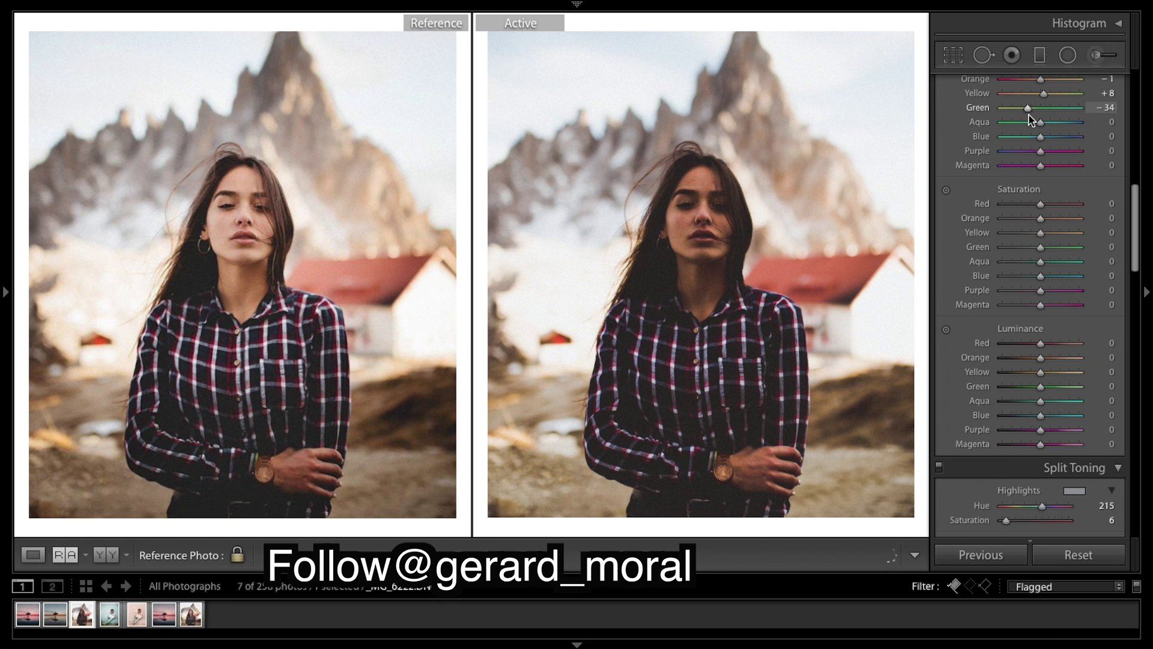
mouse_move(1028, 119)
mouse_down()
mouse_move(1118, 111)
mouse_move(1028, 113)
mouse_up()
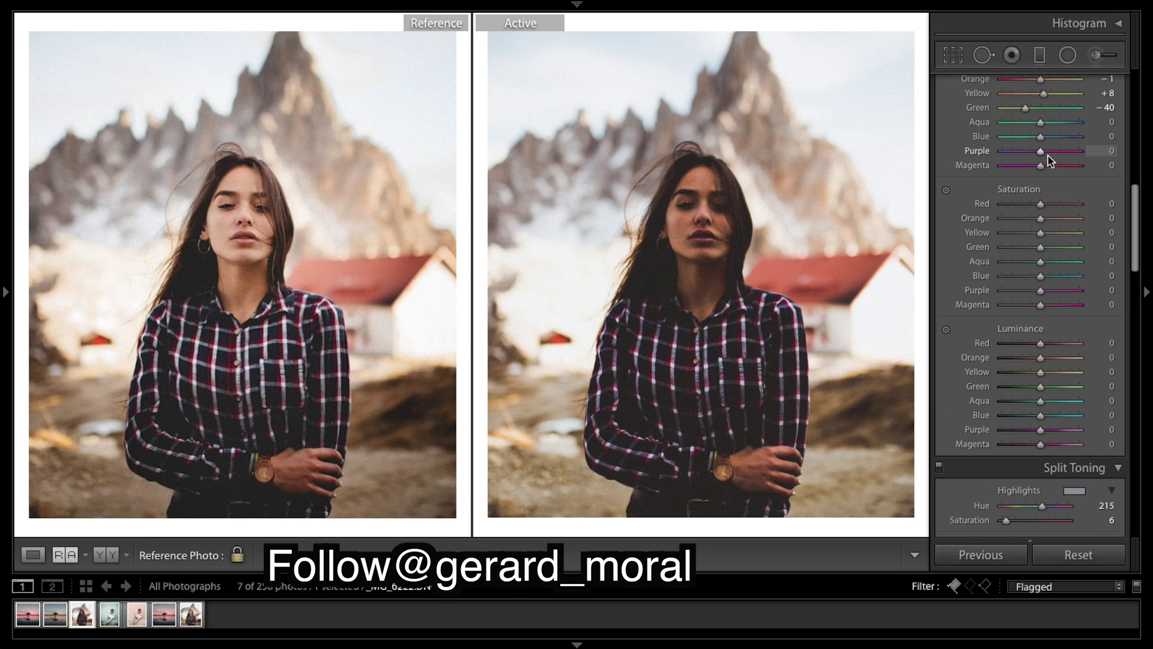
Shift the purple hue to +53 and the magenta hue to +20 in HSL
mouse_move(1040, 151)
mouse_down()
mouse_move(1069, 150)
mouse_move(1047, 160)
mouse_move(1062, 156)
mouse_up()
double_click(992, 151)
drag(1061, 157, 1049, 168)
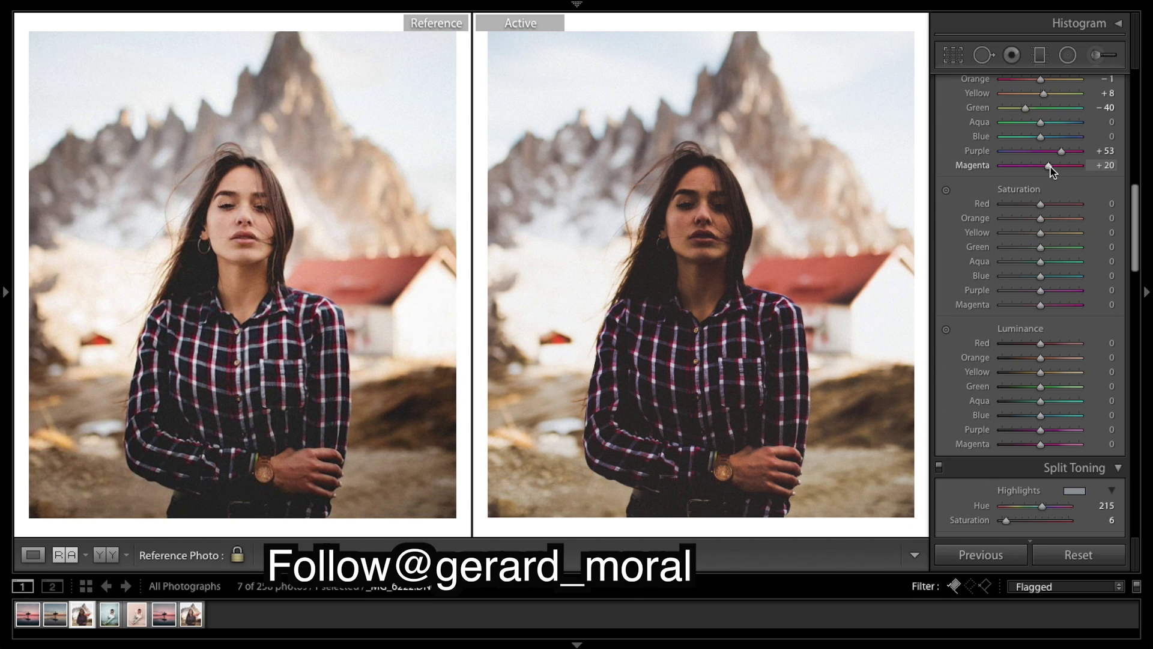
Set the HSL saturation of red to +10 and orange to −1
scroll(1075, 186, down, 1)
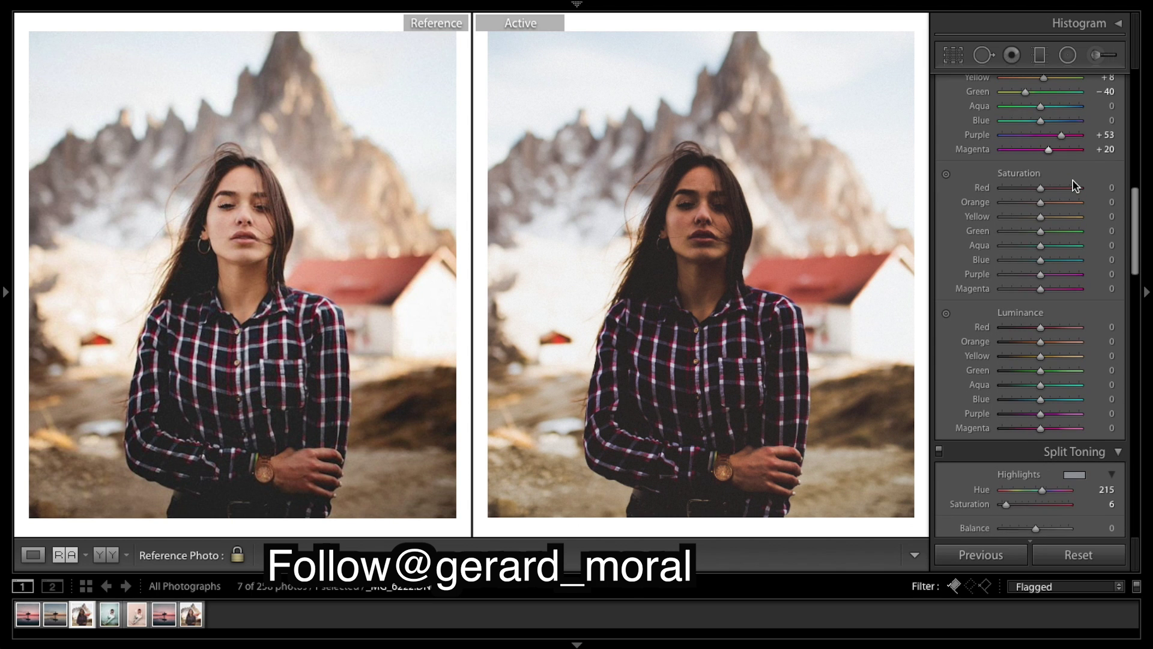
mouse_move(1042, 187)
mouse_down()
mouse_move(1077, 192)
mouse_move(952, 201)
mouse_move(1035, 189)
mouse_up()
drag(1035, 188, 1046, 193)
mouse_move(1044, 189)
mouse_down()
mouse_move(1017, 199)
mouse_move(1024, 188)
mouse_move(1058, 196)
mouse_move(1049, 203)
mouse_up()
drag(1048, 204, 1040, 204)
drag(1038, 208, 1040, 208)
Set the yellow saturation to +2 and reduce the red saturation to −30 in HSL
scroll(1056, 235, down, 2)
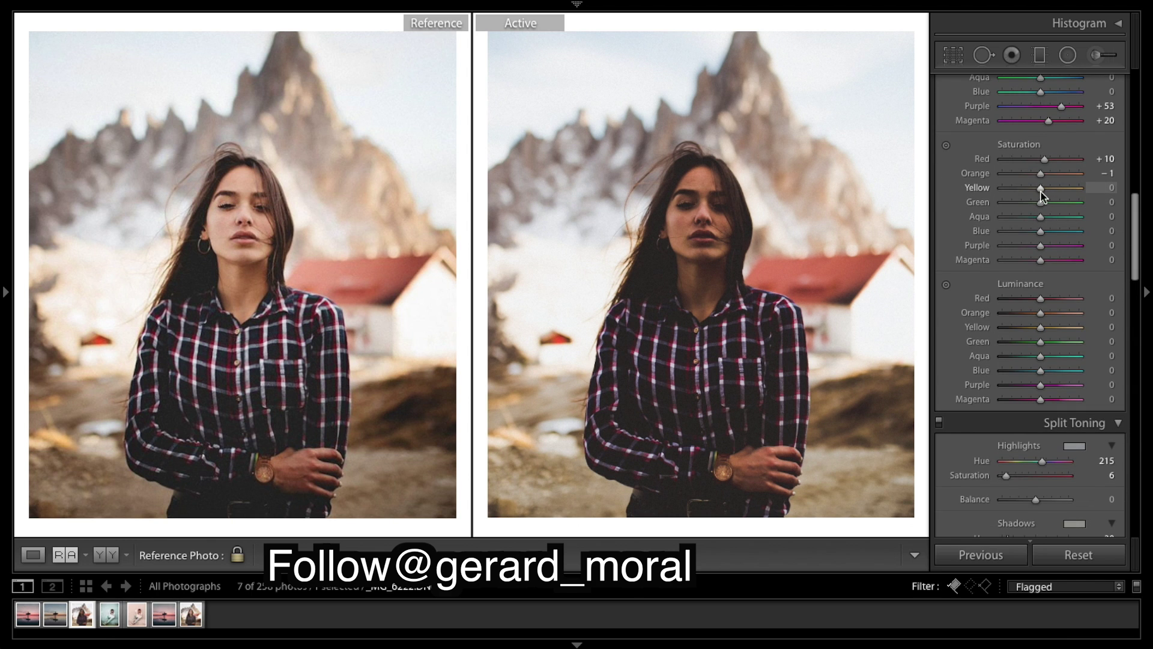
mouse_move(1041, 195)
mouse_down()
mouse_move(1056, 191)
mouse_move(1043, 192)
mouse_up()
drag(1036, 188, 1044, 191)
drag(1051, 188, 1041, 194)
drag(1042, 192, 1040, 193)
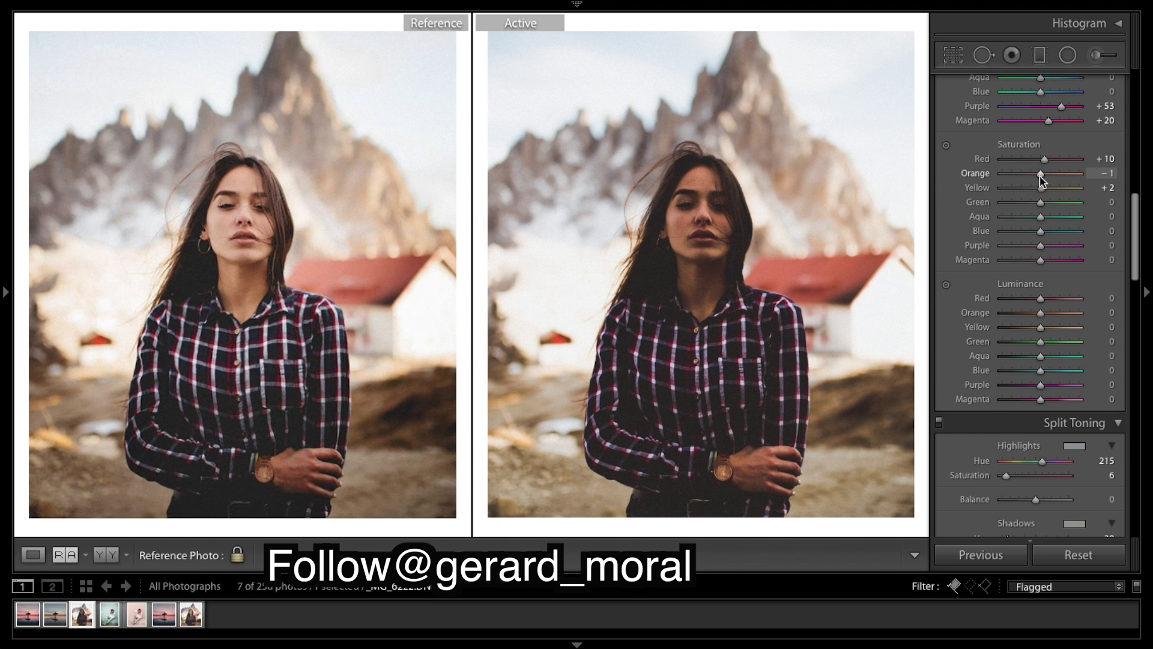
mouse_move(1043, 160)
mouse_down()
mouse_move(1020, 161)
mouse_move(1055, 160)
mouse_move(1026, 167)
mouse_up()
Set the HSL saturation of aqua to −49, blue to −35, purple to +13 and magenta to +15
drag(1040, 217, 992, 216)
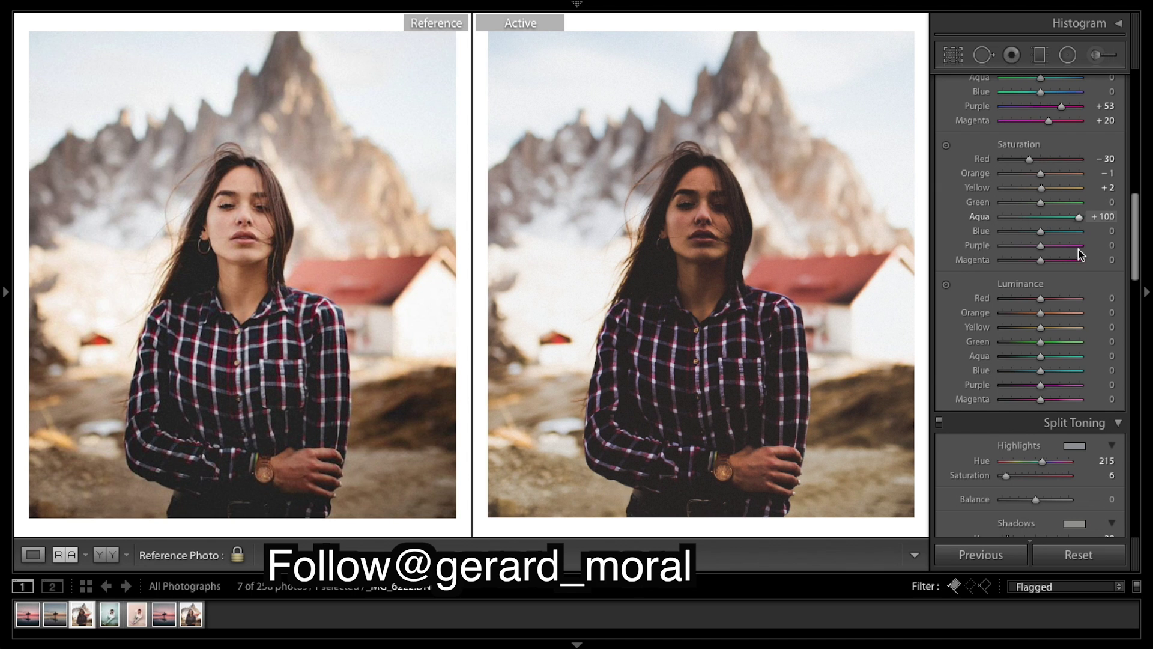
click(1027, 217)
drag(1026, 222, 1044, 259)
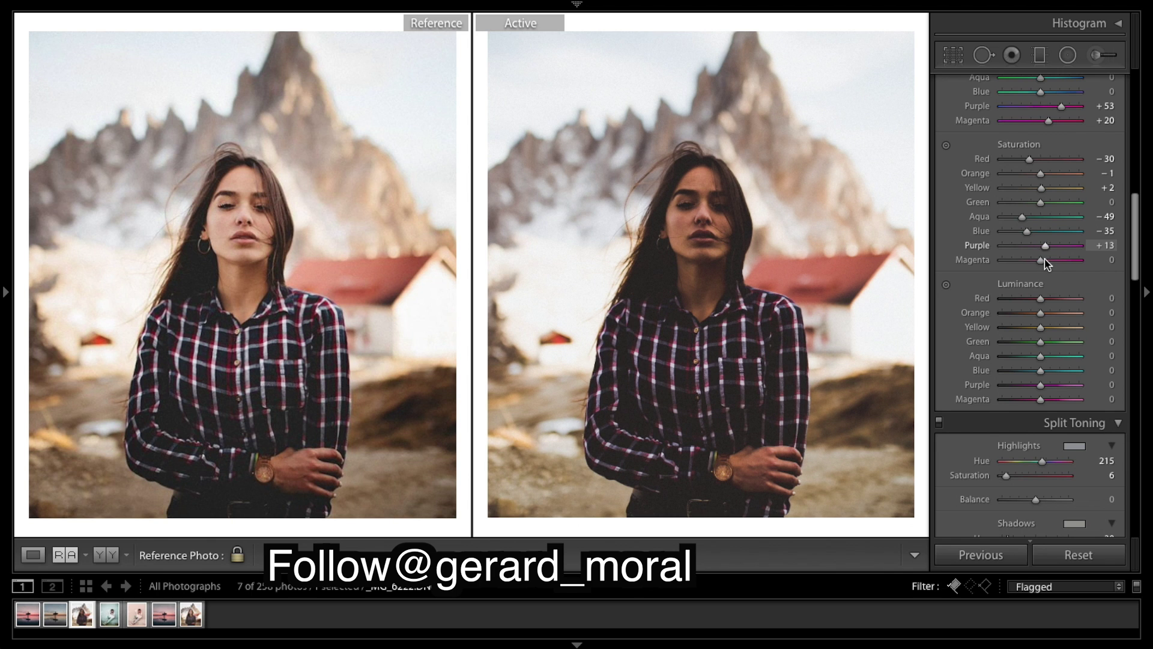
drag(1046, 264, 1049, 267)
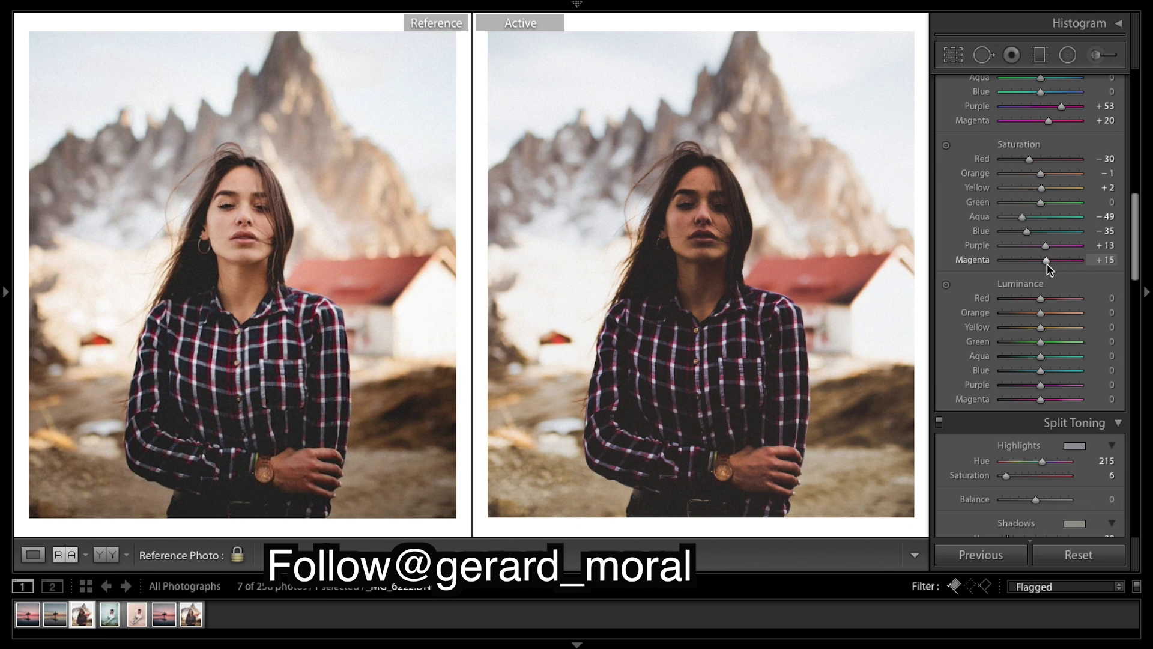
drag(1047, 262, 1047, 264)
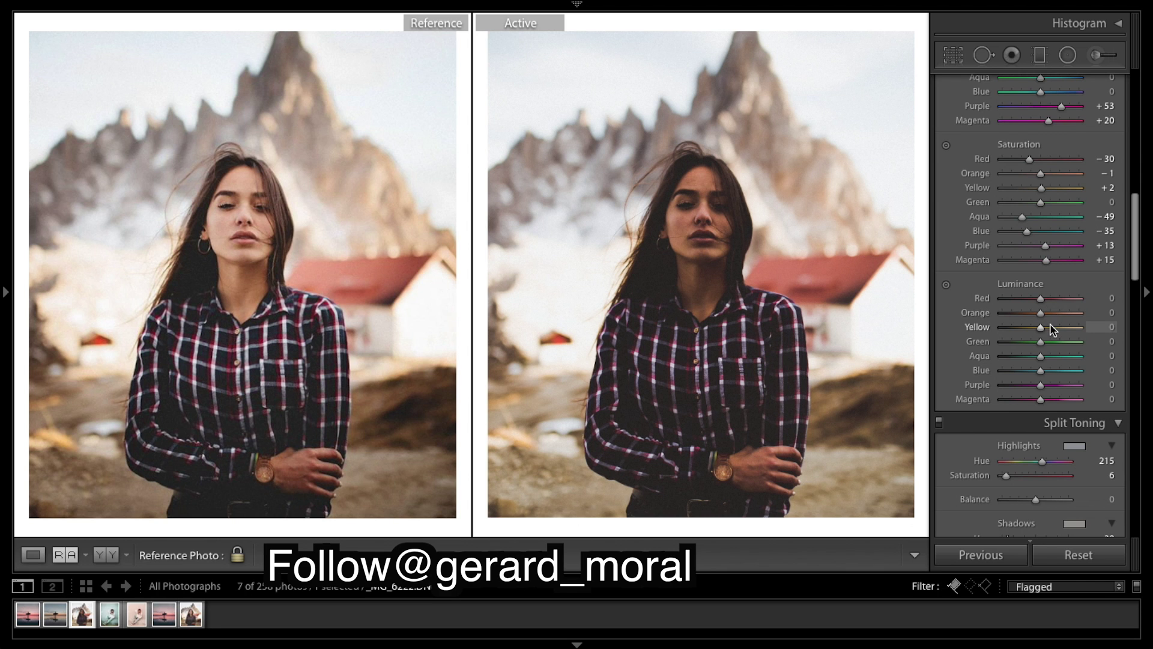
Set the HSL luminance of yellow to −56, purple to −7 and magenta to +29
mouse_move(1040, 328)
mouse_down()
mouse_move(1016, 329)
mouse_move(1116, 347)
mouse_move(1024, 332)
mouse_up()
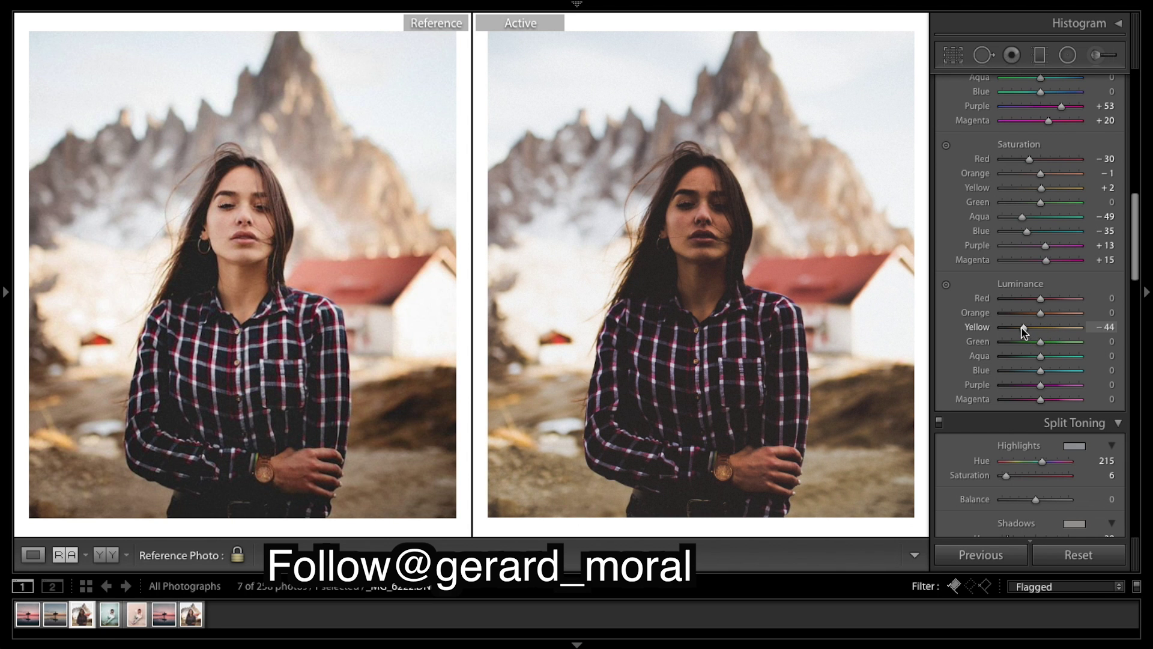
drag(1024, 332, 1017, 330)
drag(1042, 386, 1054, 406)
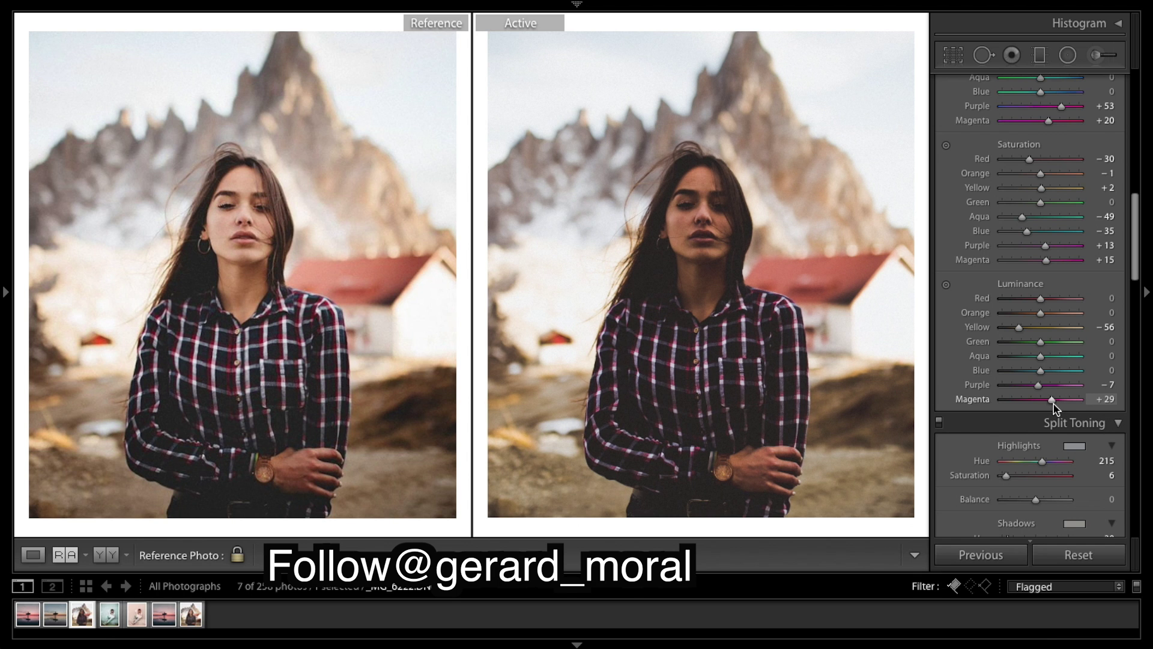
Add a subtle dark post-crop vignette with an amount of about −5
scroll(1025, 321, down, 15)
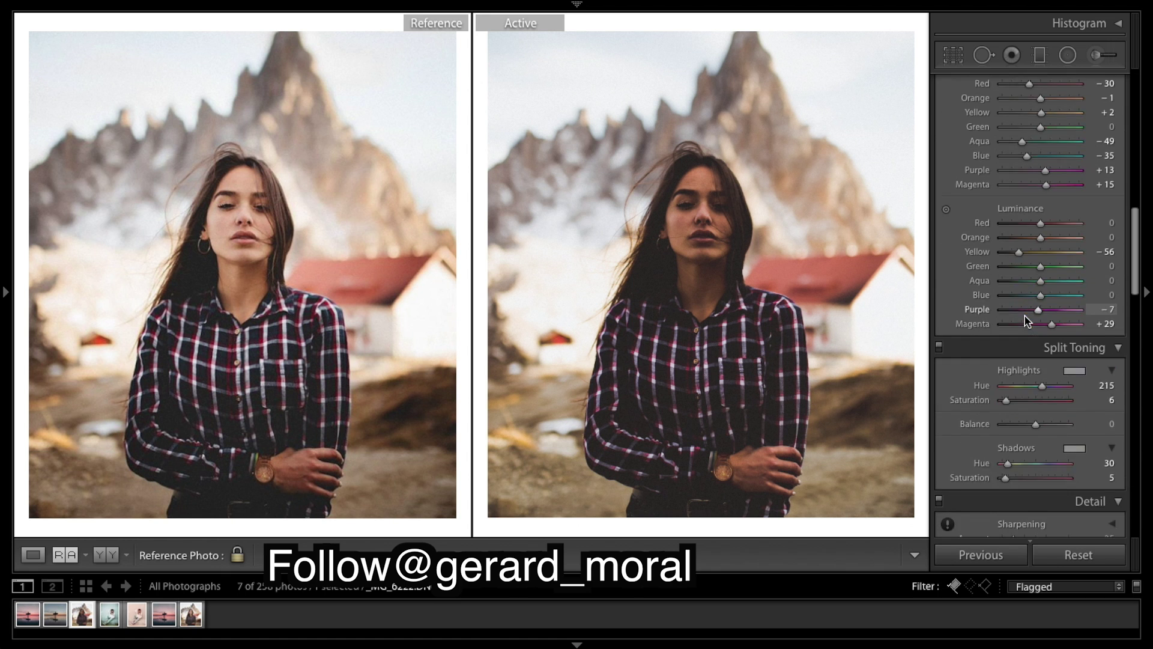
scroll(1027, 321, down, 5)
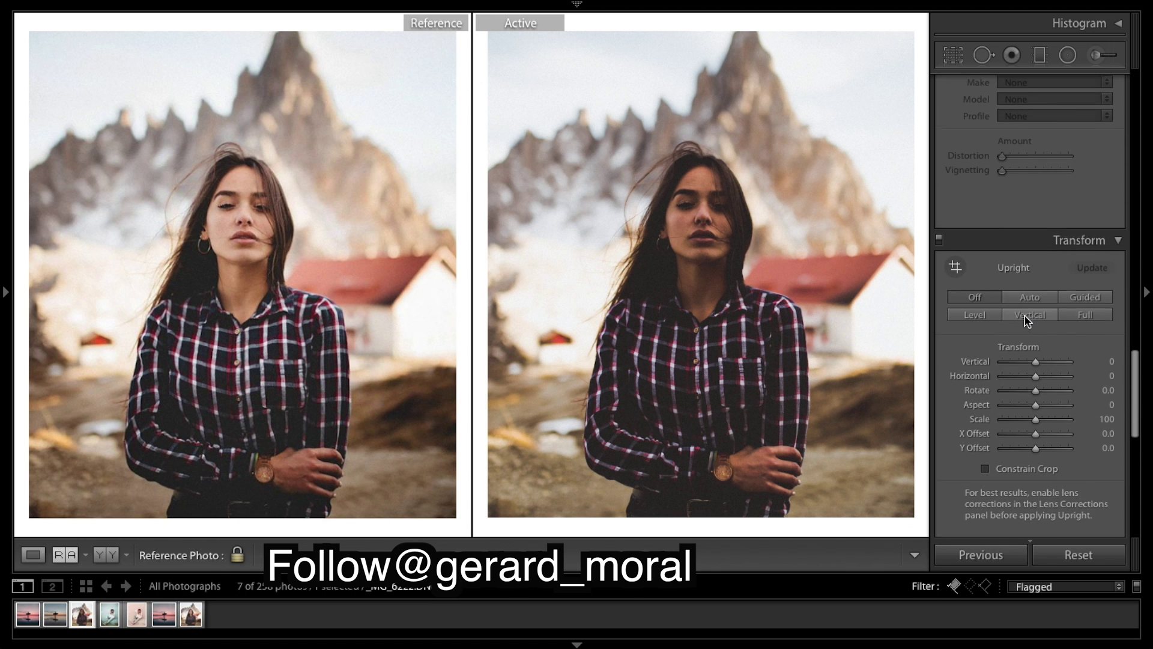
scroll(1027, 321, down, 10)
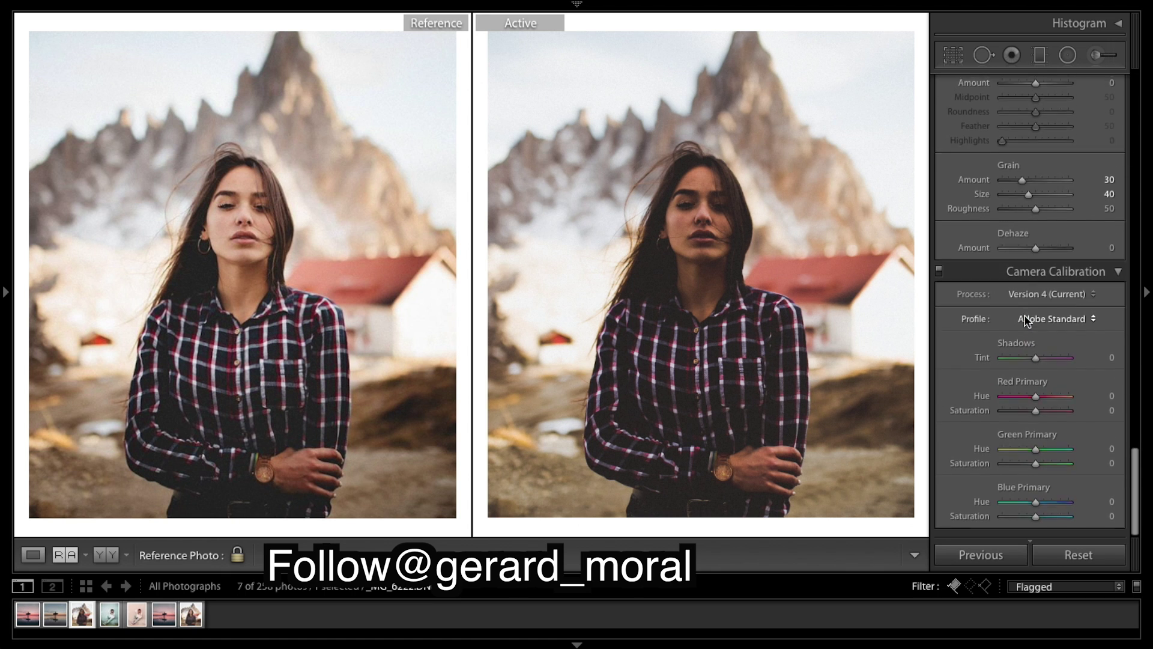
scroll(1026, 321, up, 8)
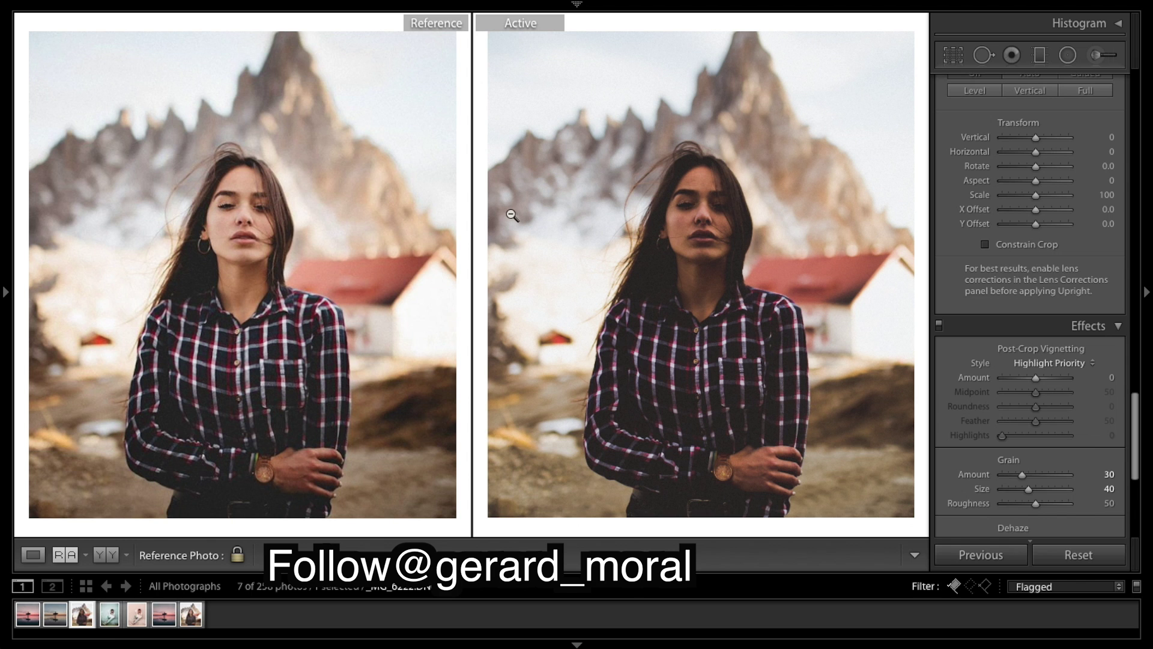
drag(1028, 381, 1031, 380)
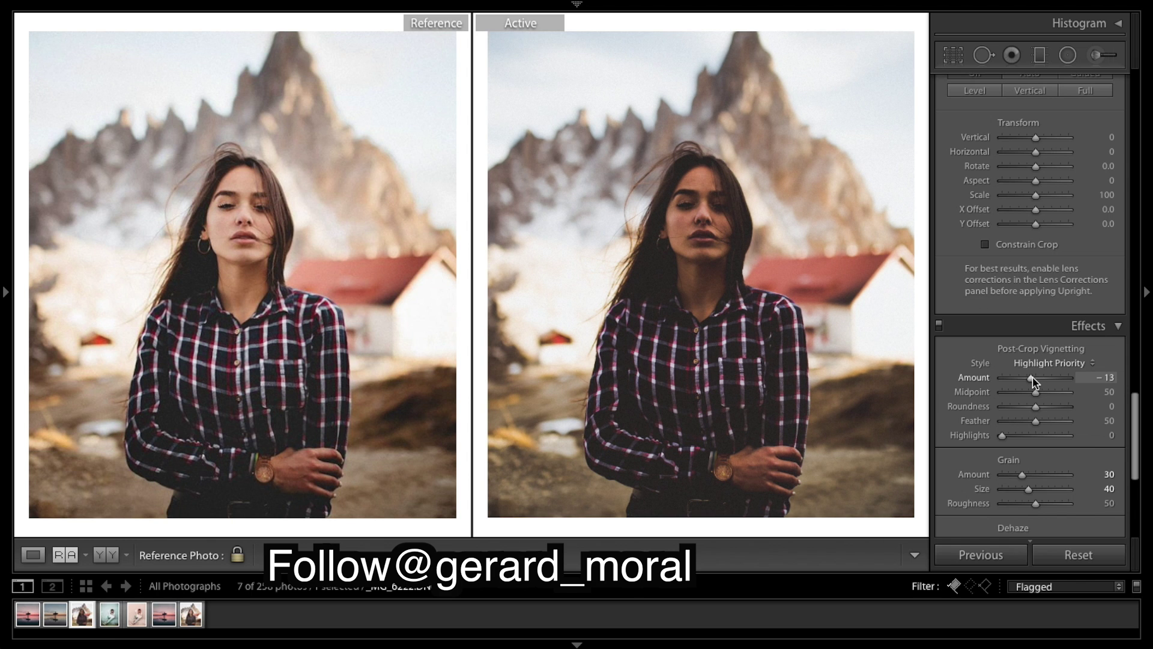
drag(1033, 381, 1036, 382)
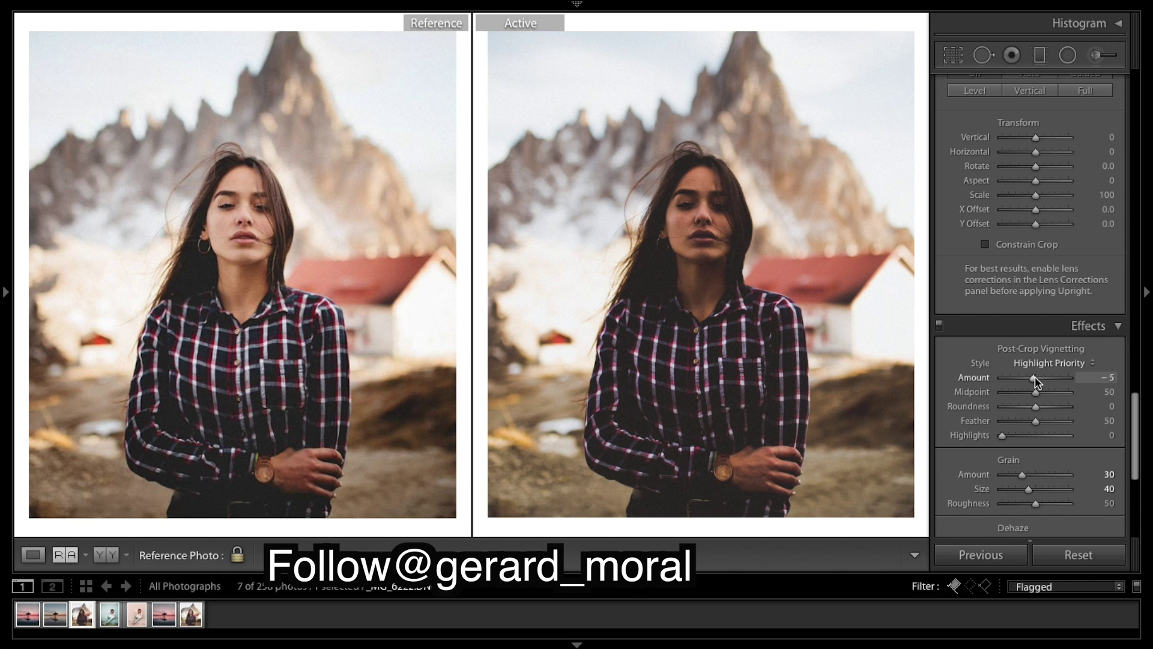
drag(1035, 382, 1036, 382)
Compare the edited portrait with its unedited version and review the Basic and HSL settings
scroll(1055, 381, up, 15)
scroll(1057, 379, down, 1)
scroll(1057, 379, down, 1)
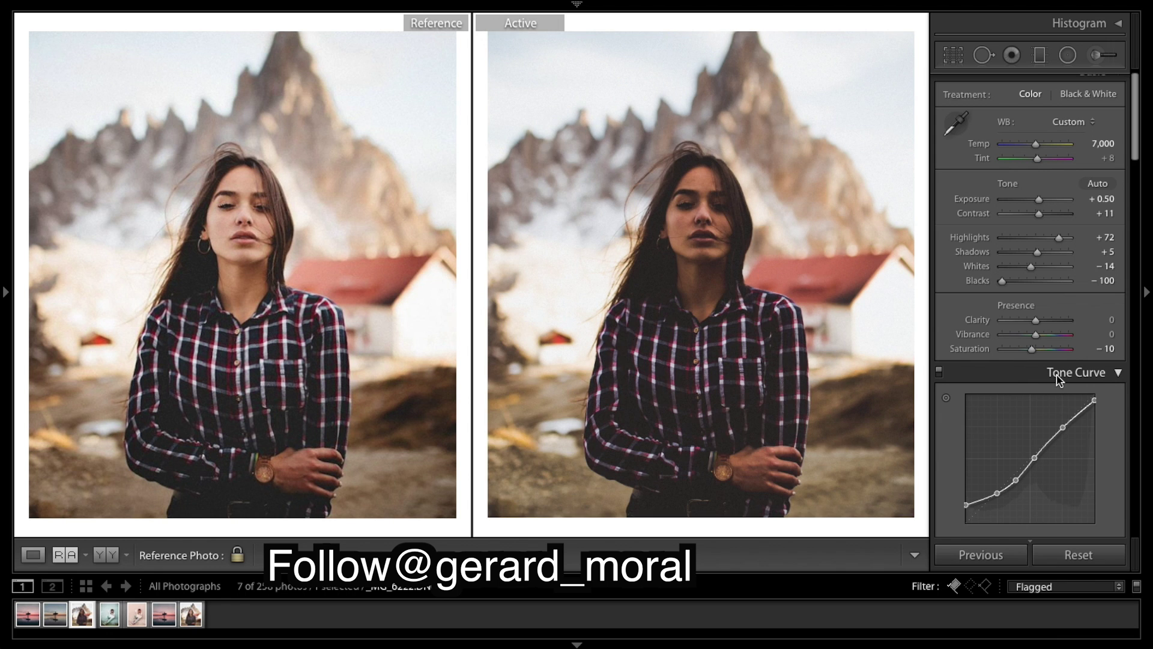
key(backslash)
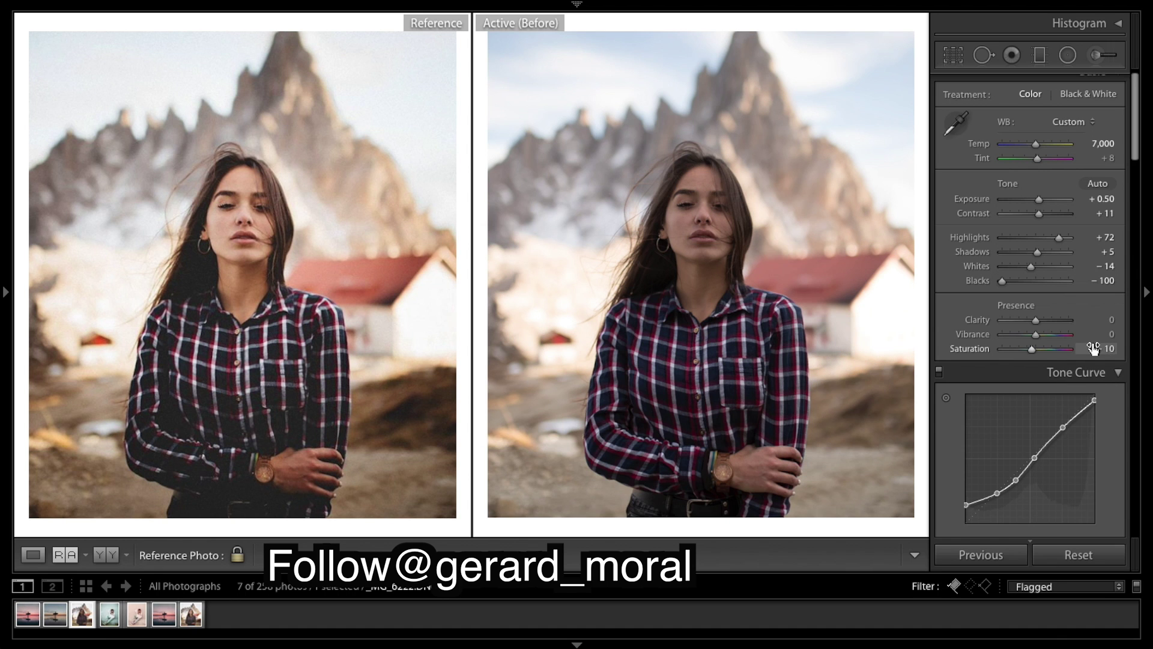
scroll(1088, 347, down, 8)
scroll(1091, 347, down, 1)
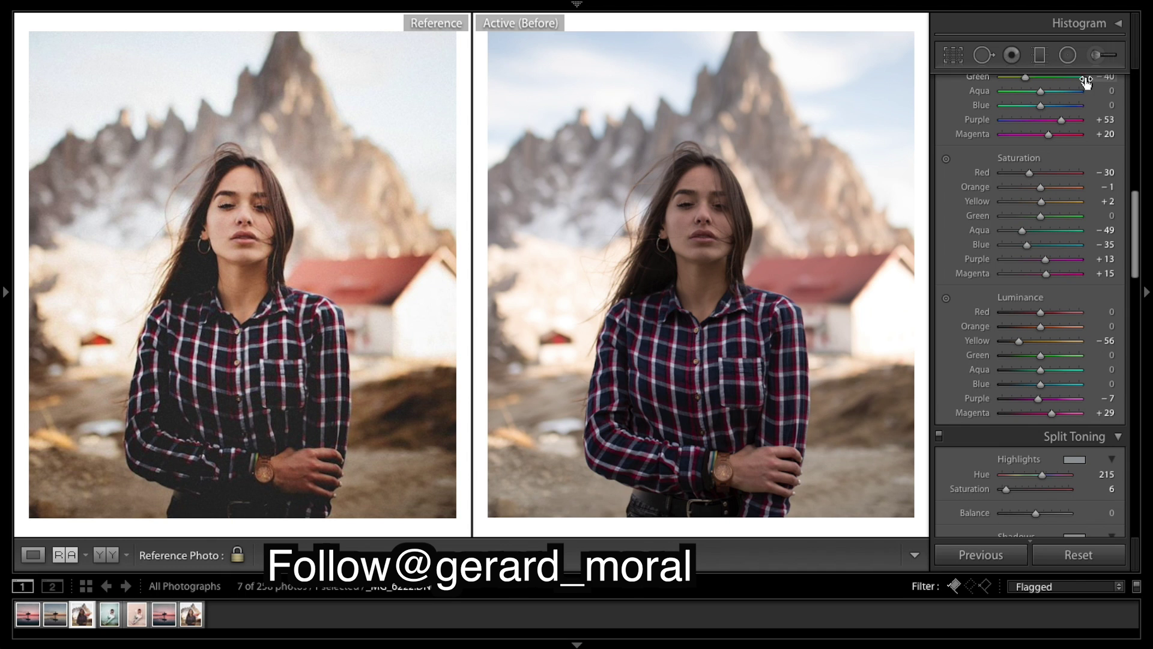
key(backslash)
Paint a new Adjustment Brush mask with exposure 1.00 over the plaid shirt, hiding the edit pins while brushing
click(1097, 55)
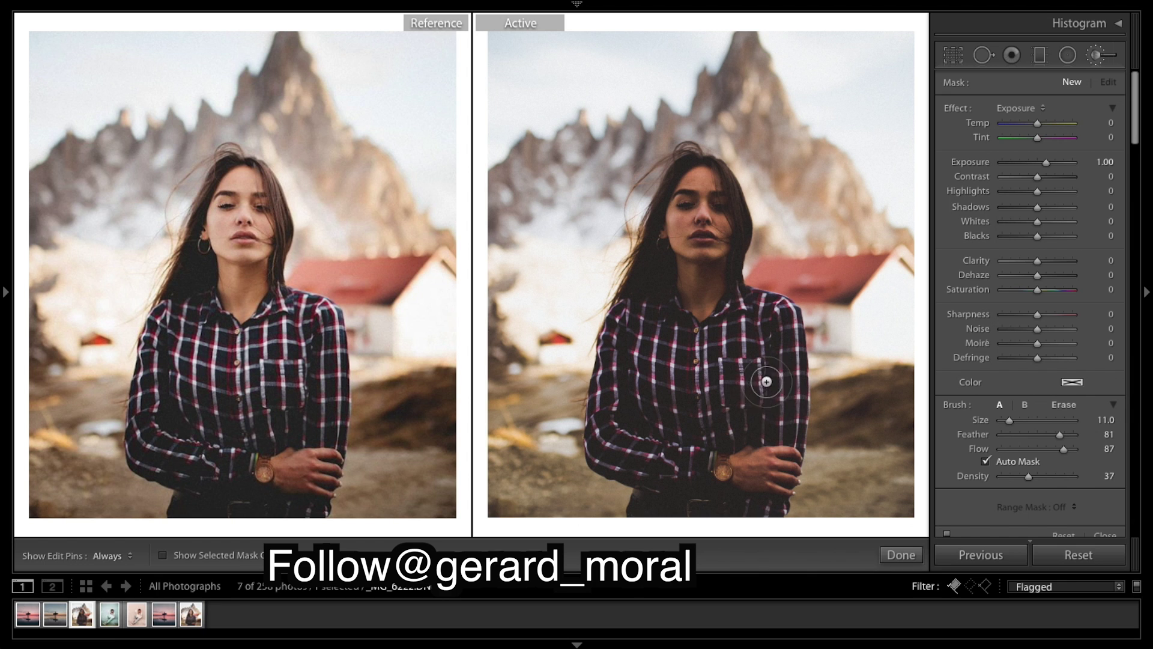
key(h)
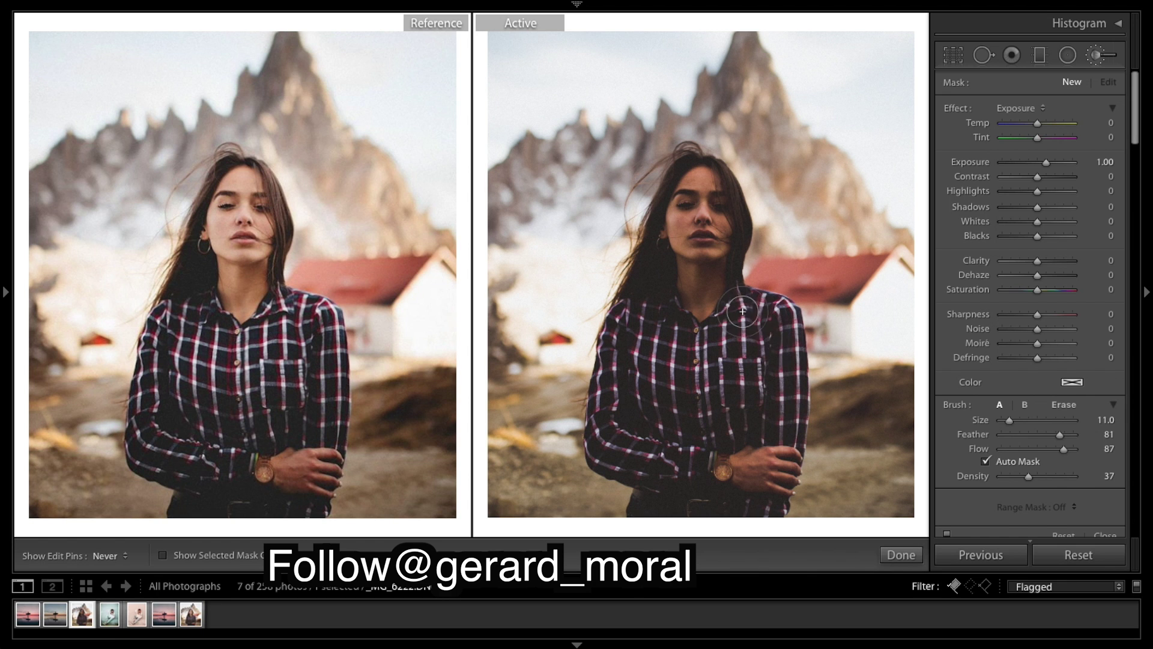
drag(799, 351, 769, 349)
key(h)
Raise the exposure of the shirt's brush mask to 1.70
click(1105, 161)
text(1.5)
key(Return)
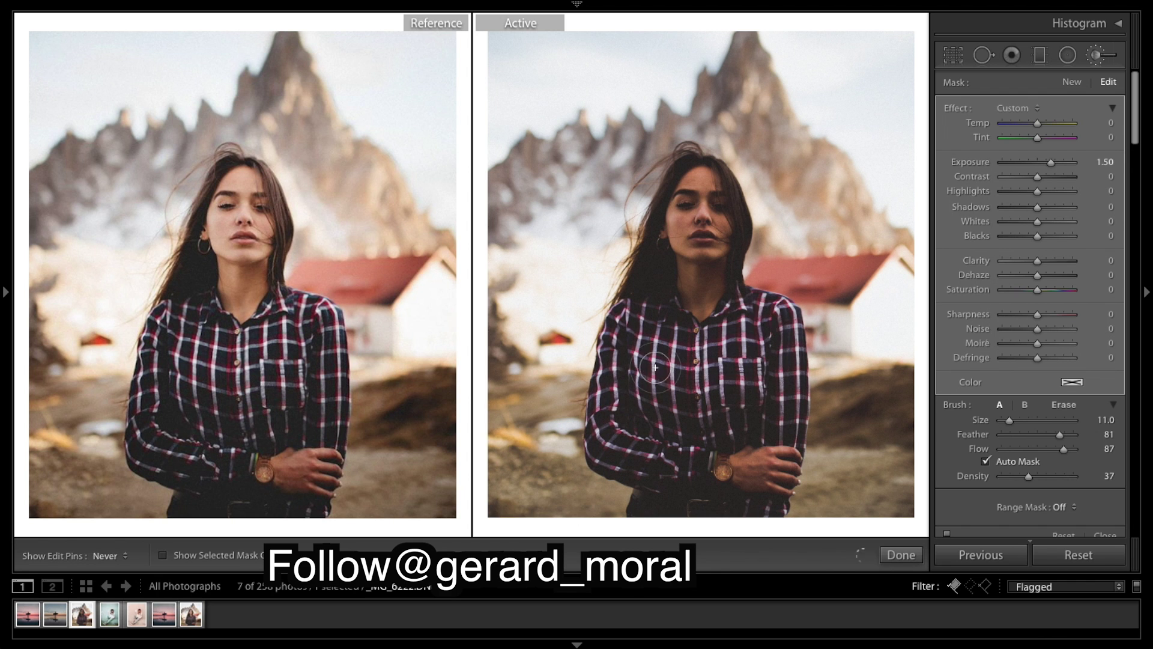
key(Up)
key(Up)
Set the shirt mask's highlights to 55 and contrast to 26
key(h)
key(h)
mouse_move(1057, 194)
mouse_down()
mouse_move(999, 202)
mouse_move(1016, 189)
mouse_move(1150, 207)
mouse_move(1037, 193)
mouse_move(1056, 190)
mouse_move(1061, 173)
mouse_up()
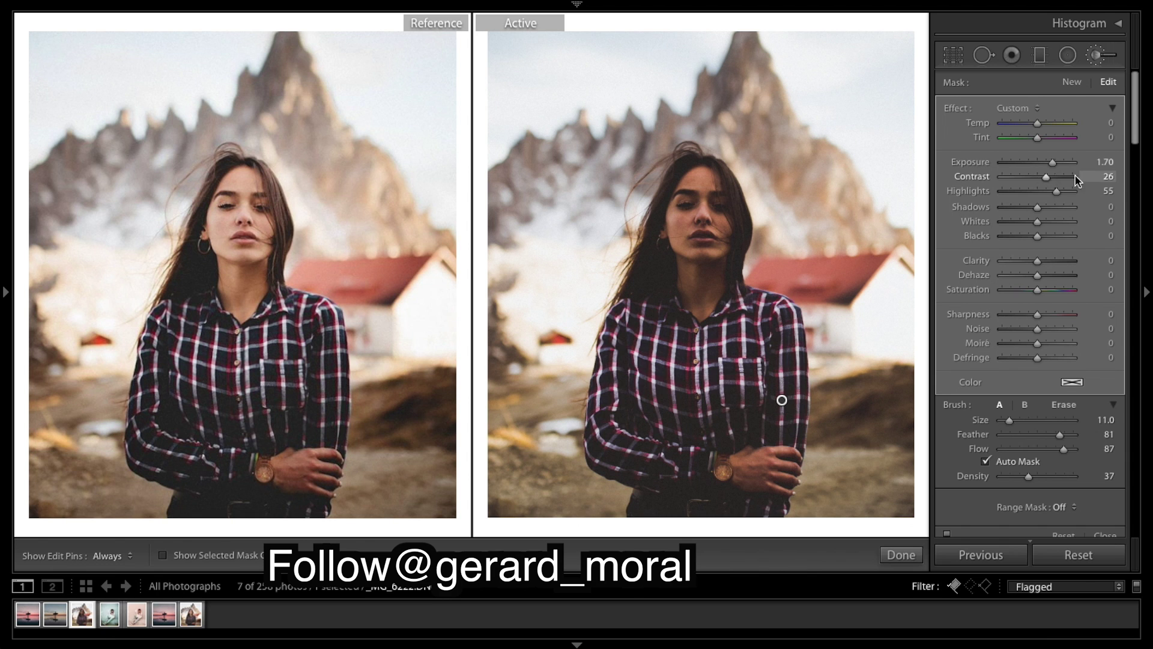
Reset the shirt mask's contrast to 0 and set its shadows to 6, whites to -25 and exposure to 1.84
double_click(979, 176)
drag(1048, 208, 1035, 209)
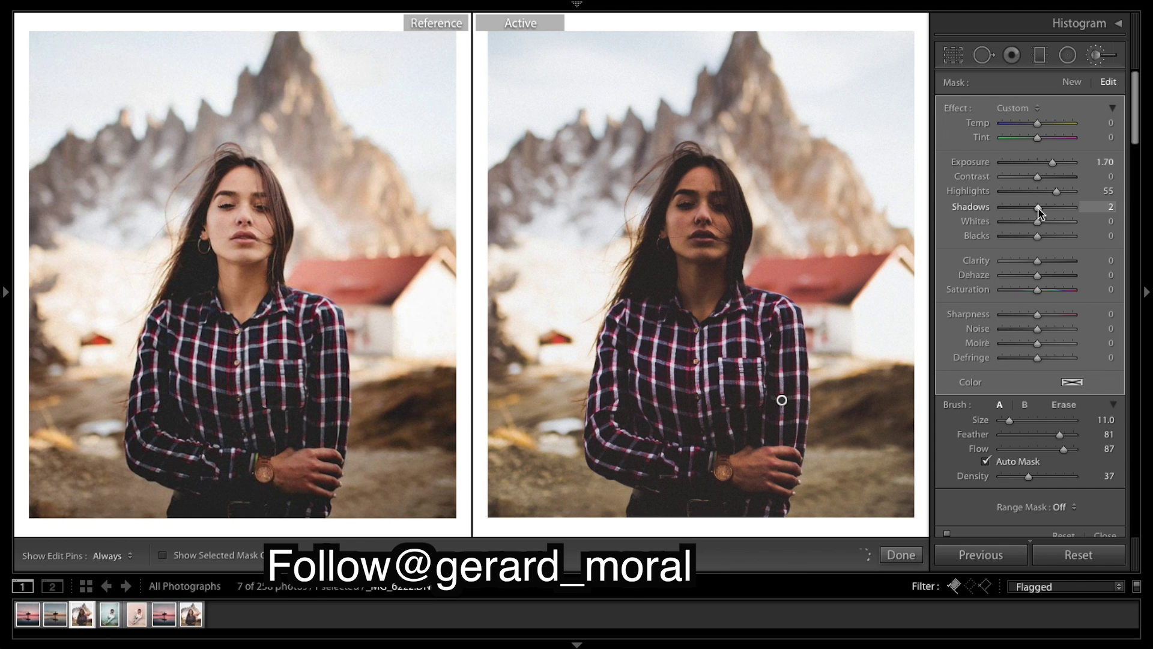
drag(1041, 211, 1020, 225)
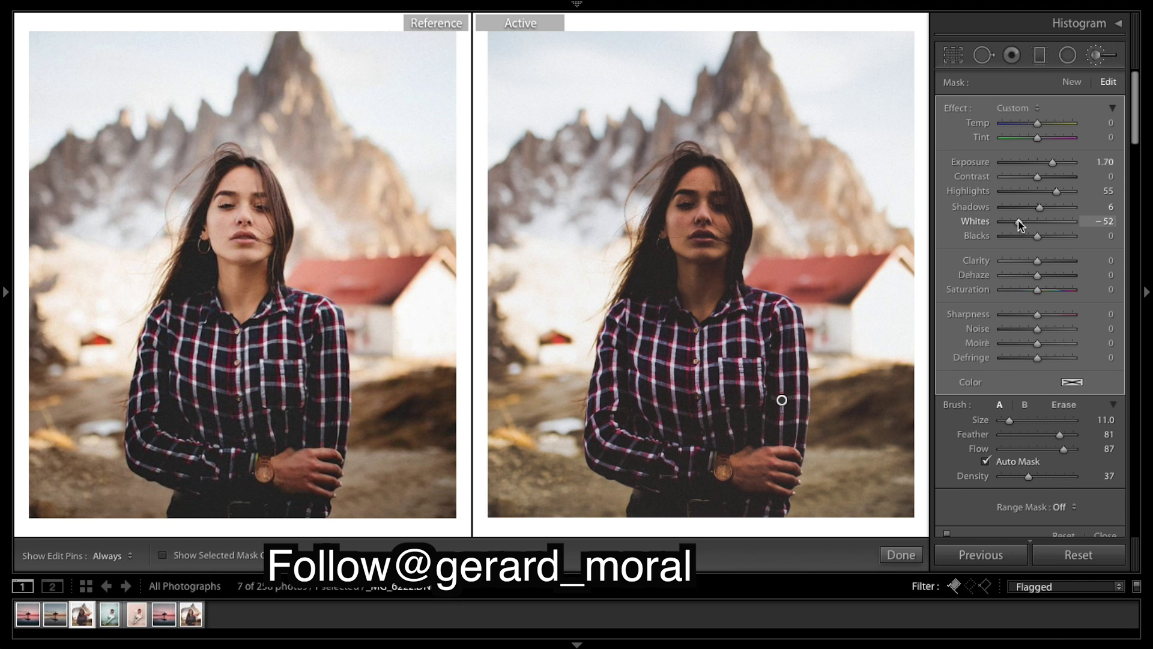
drag(1020, 225, 1029, 226)
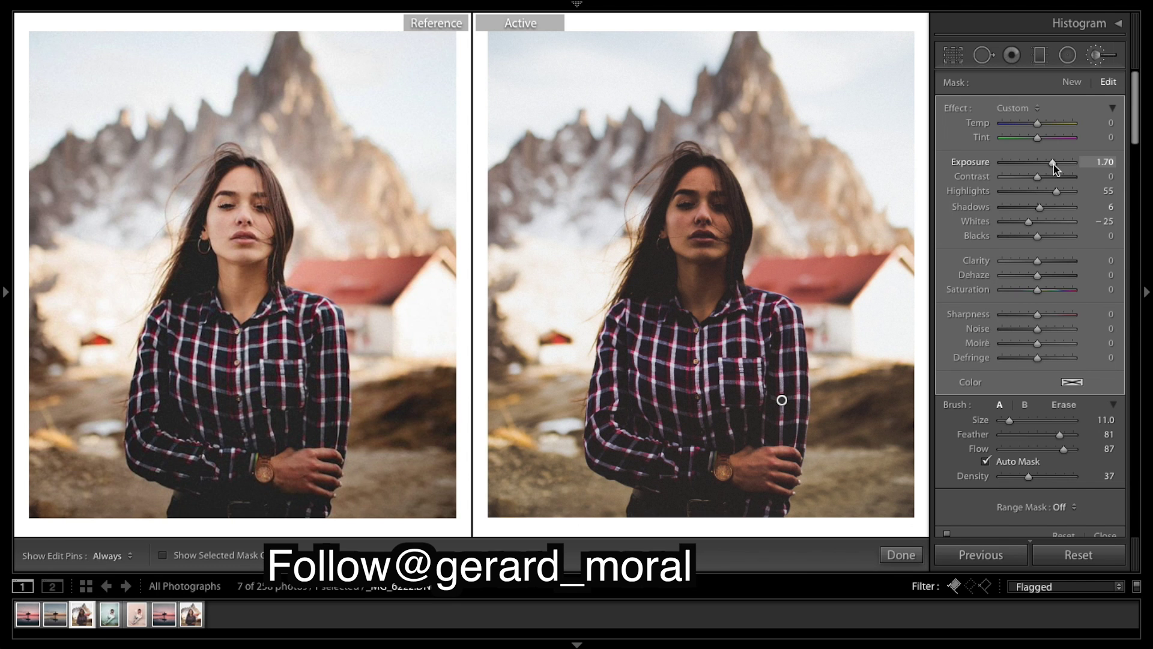
drag(1052, 165, 1055, 170)
Examine the brushed shirt against the reference with the edit pins hidden and shown, and close the Adjustment Brush
key(h)
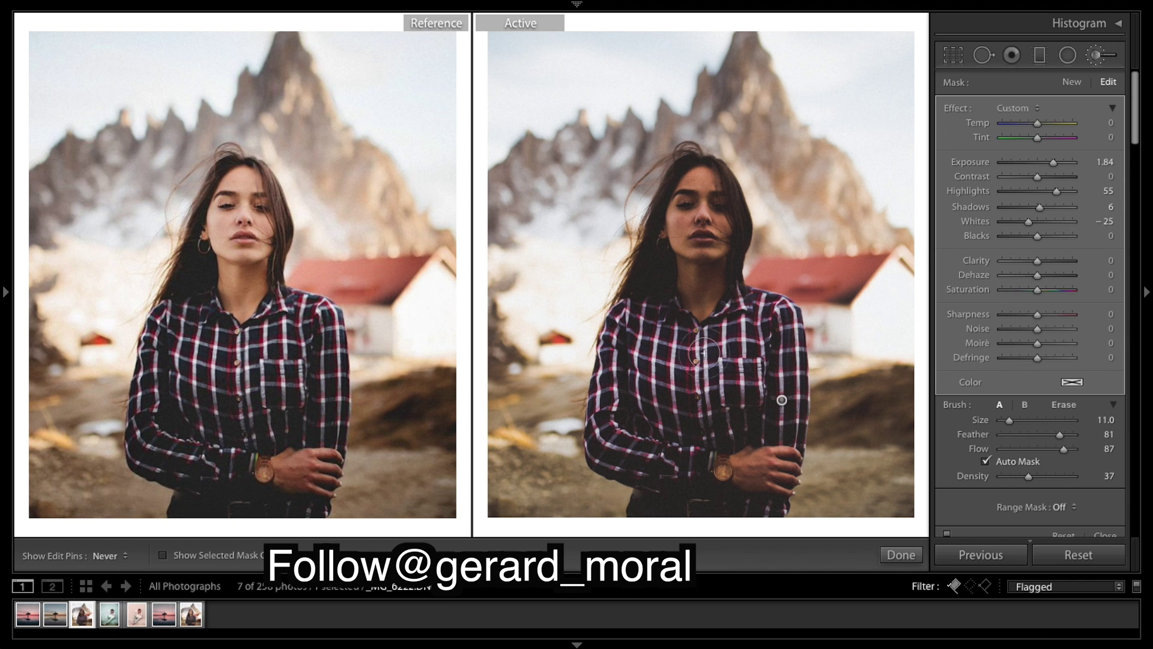
key(h)
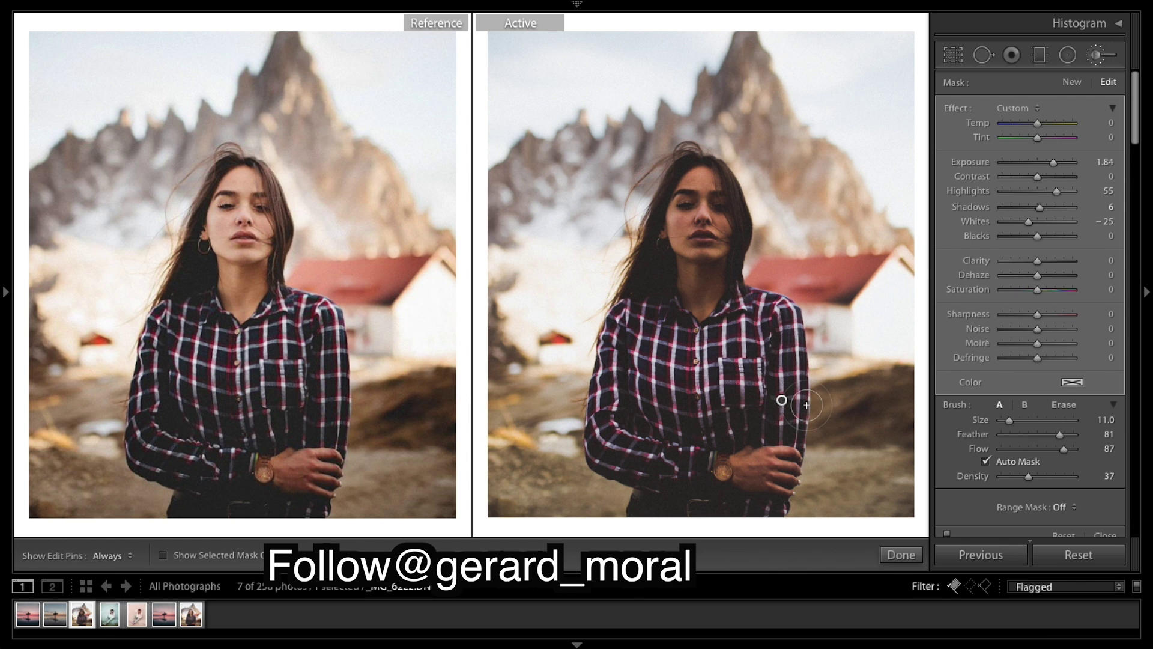
key(h)
key(h)
key(h)
key(h)
key(h)
key(h)
click(900, 555)
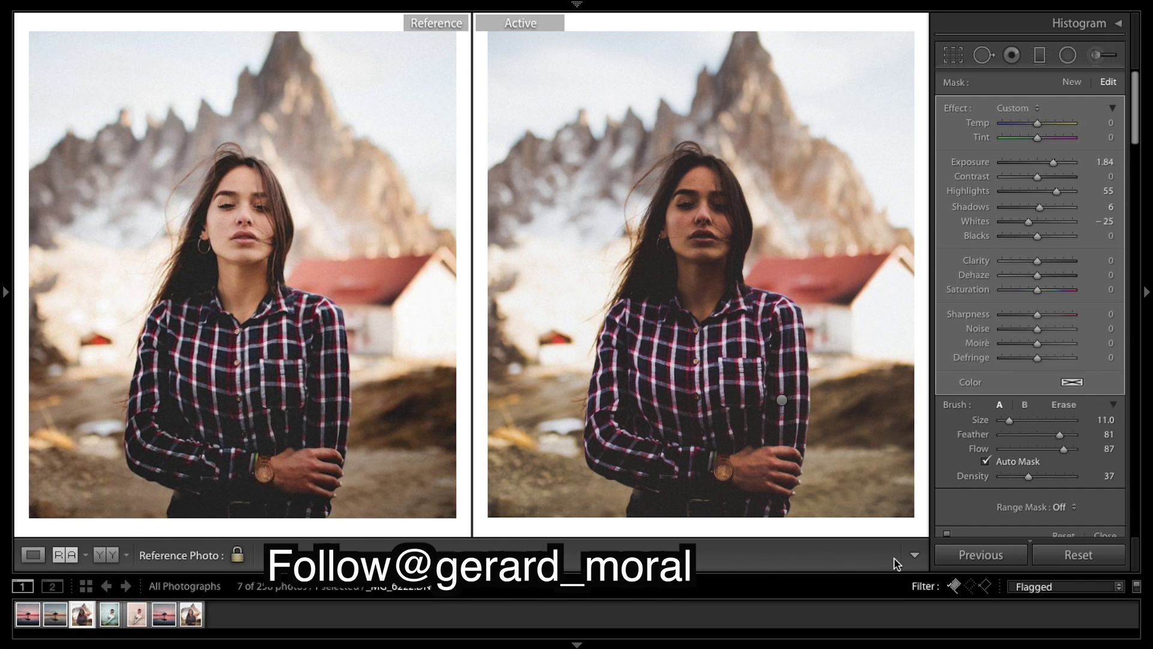
Paint a new Adjustment Brush mask with exposure 1.00 over the face and neck, hiding the edit pins while brushing
click(1097, 55)
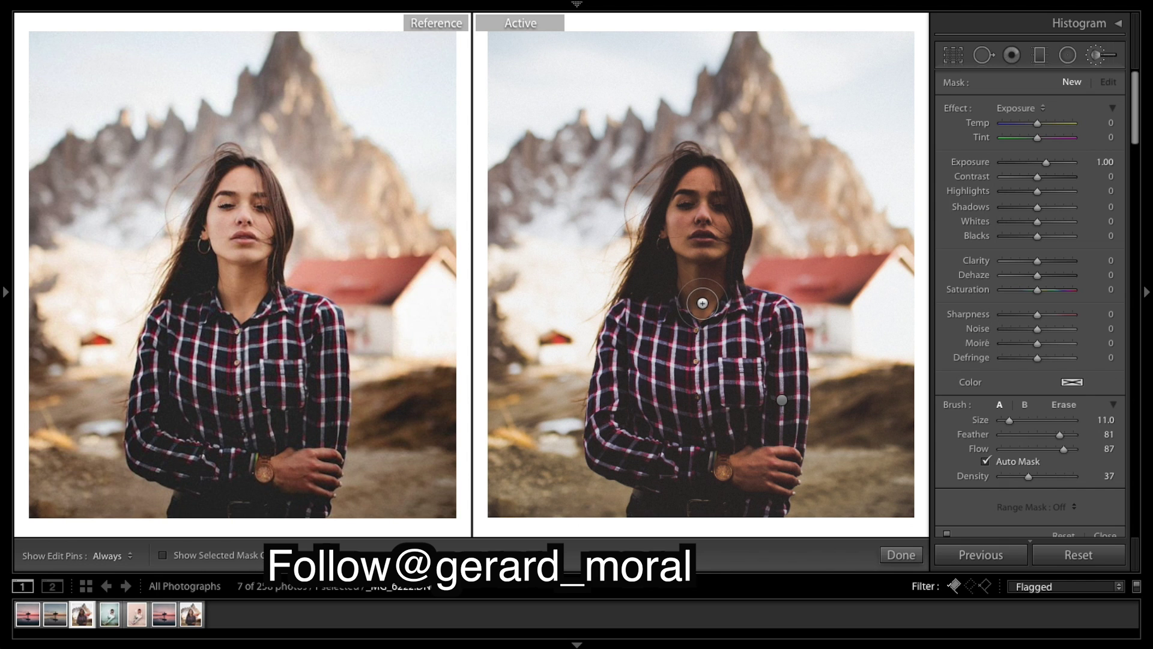
key(h)
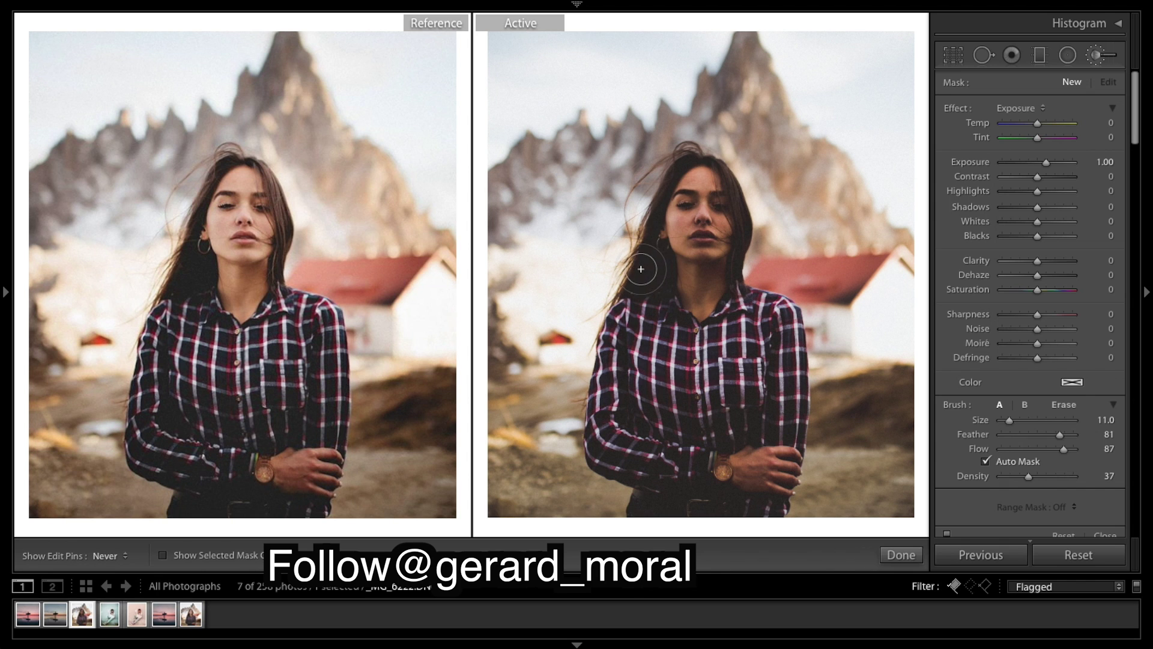
mouse_move(686, 206)
mouse_down()
mouse_move(698, 157)
mouse_move(695, 238)
mouse_up()
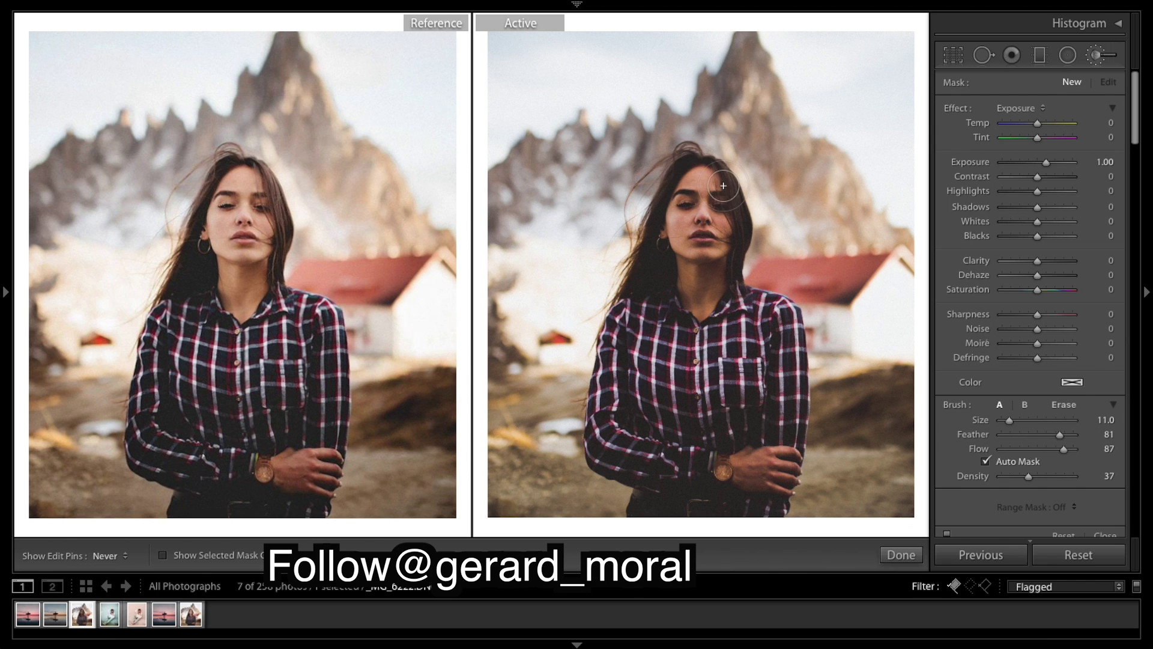
mouse_move(670, 185)
mouse_down()
mouse_move(635, 286)
mouse_move(648, 276)
mouse_move(727, 282)
mouse_up()
key(h)
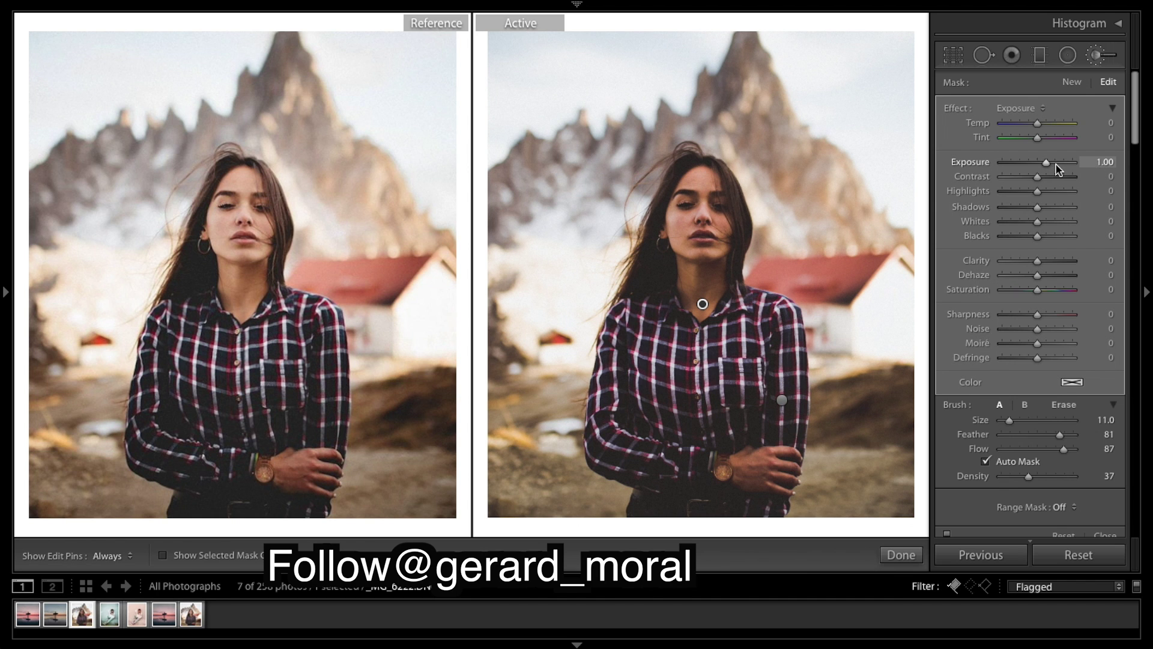
Set the face mask's exposure to 2.00 and both its contrast and highlights to -100
click(1099, 161)
text(2)
key(Return)
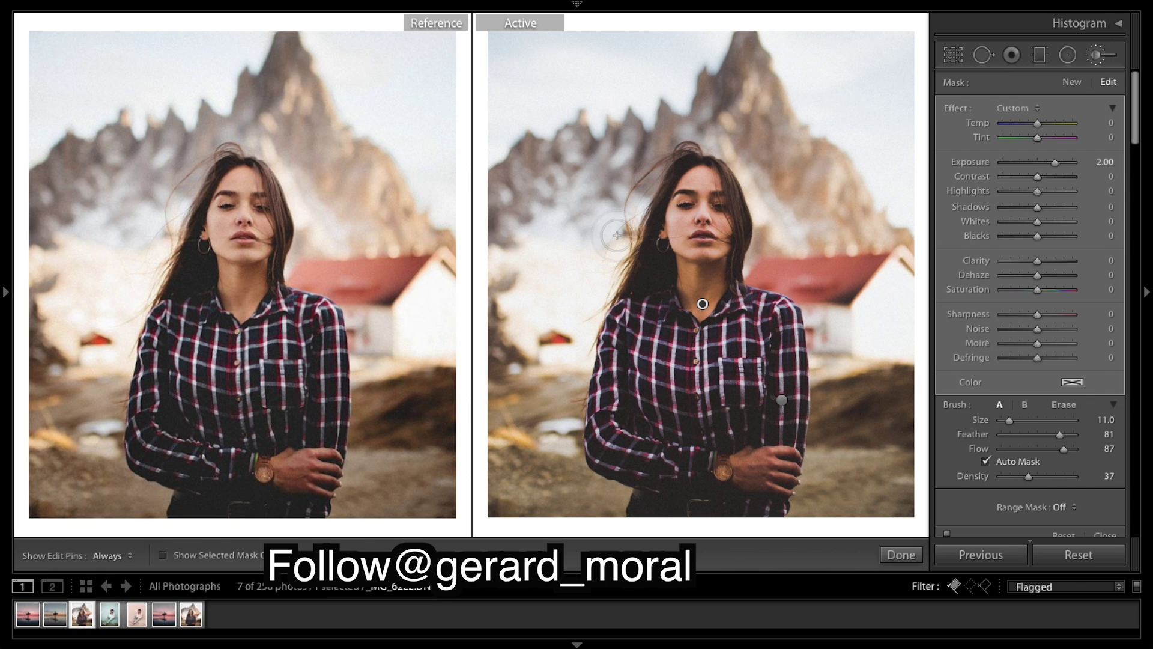
drag(1038, 181, 939, 181)
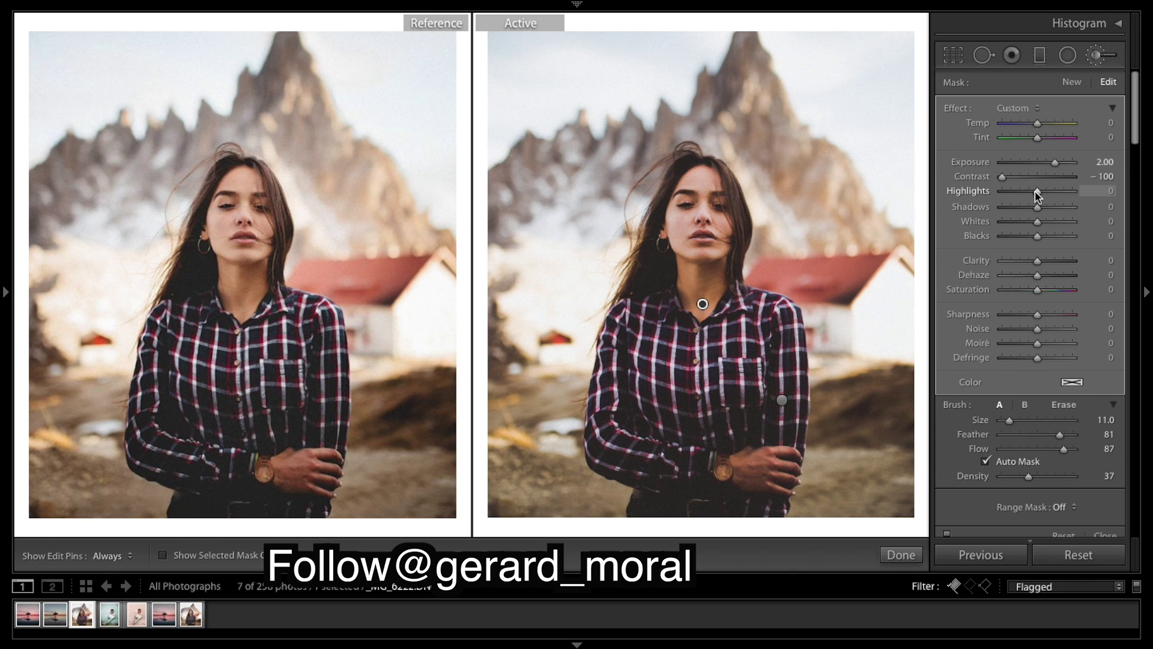
drag(1037, 193, 869, 183)
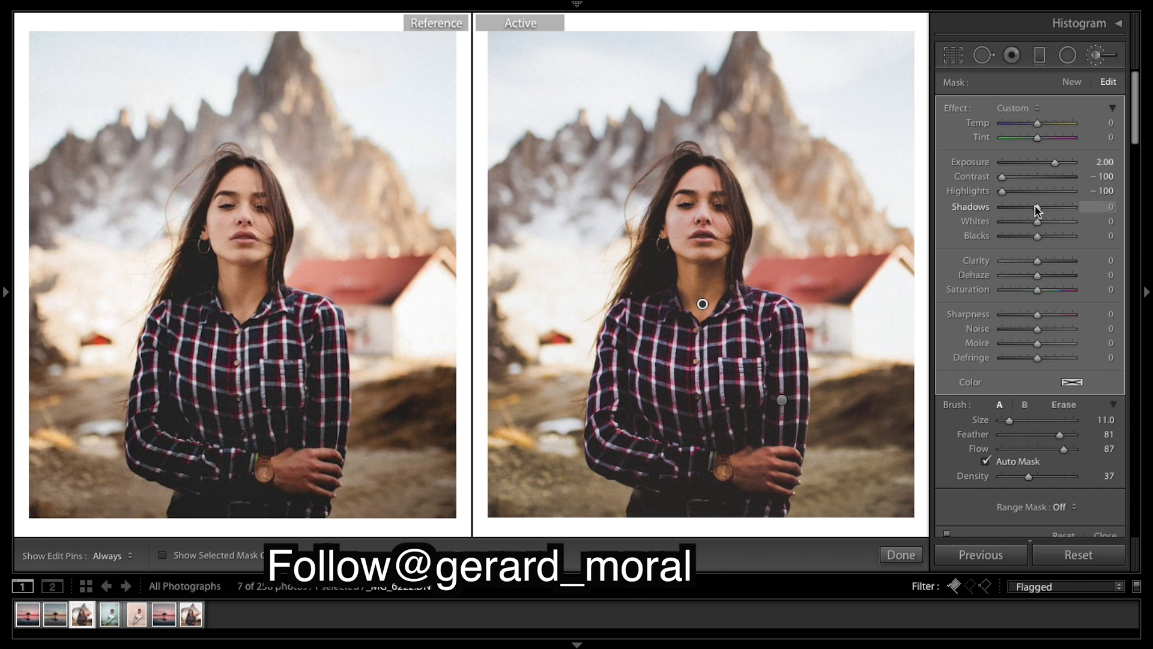
Set the face mask's shadows to 28, whites to -62 and blacks to 3, and finish the brush edit
drag(1037, 208, 1046, 210)
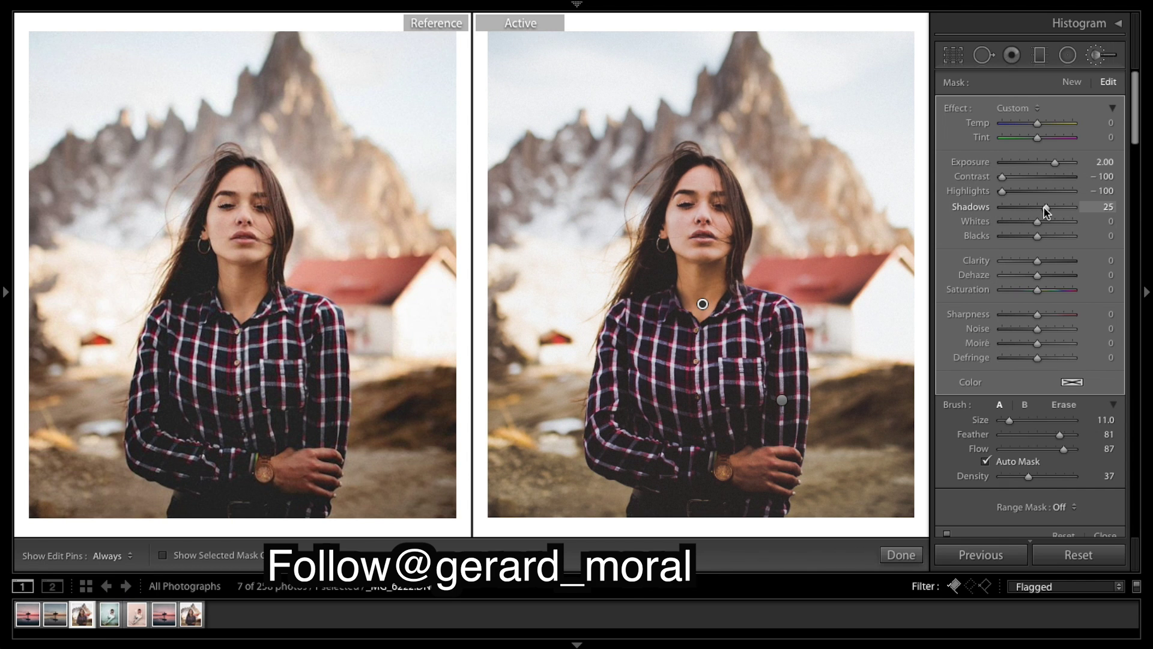
drag(1045, 210, 1046, 210)
drag(1039, 221, 1014, 229)
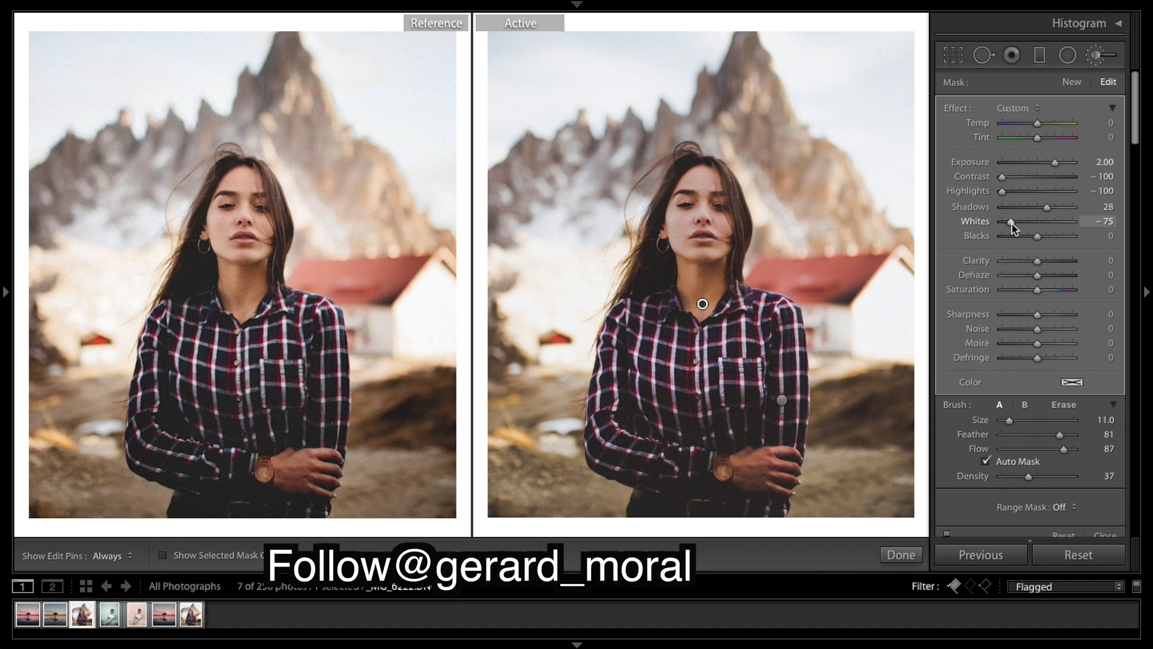
drag(1013, 227, 1015, 228)
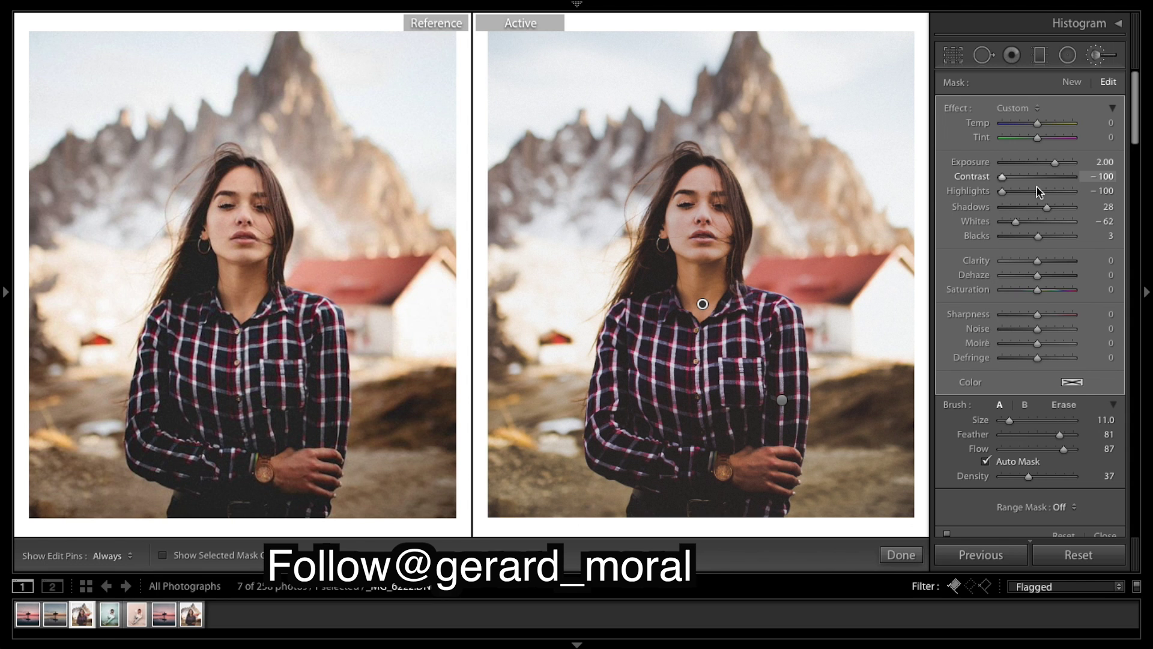
click(901, 555)
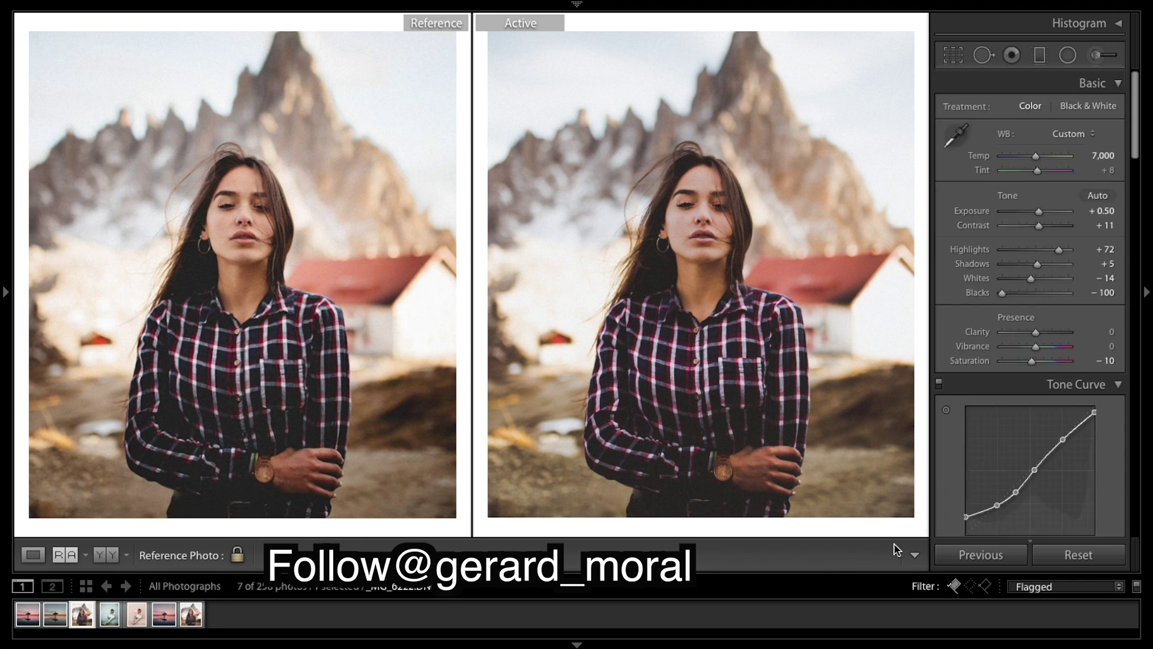
Draw an inverted radial filter with exposure 1.00 as a tall ellipse over the face and neck
click(1070, 54)
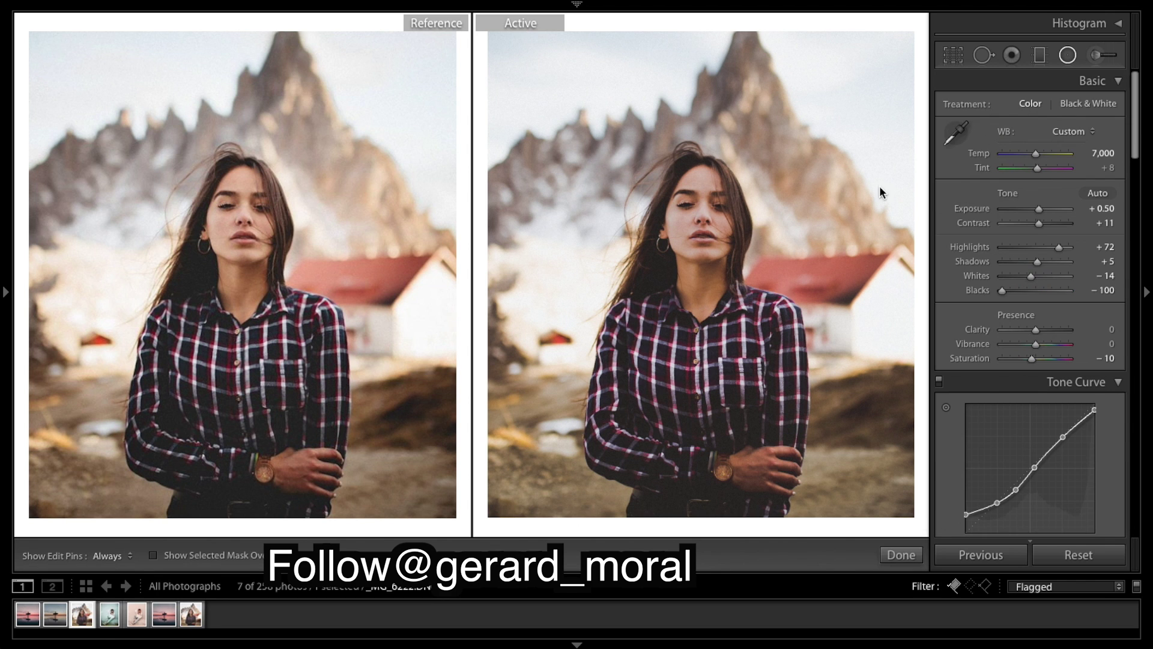
drag(681, 190, 737, 286)
right_click(682, 187)
click(664, 210)
drag(700, 208, 738, 228)
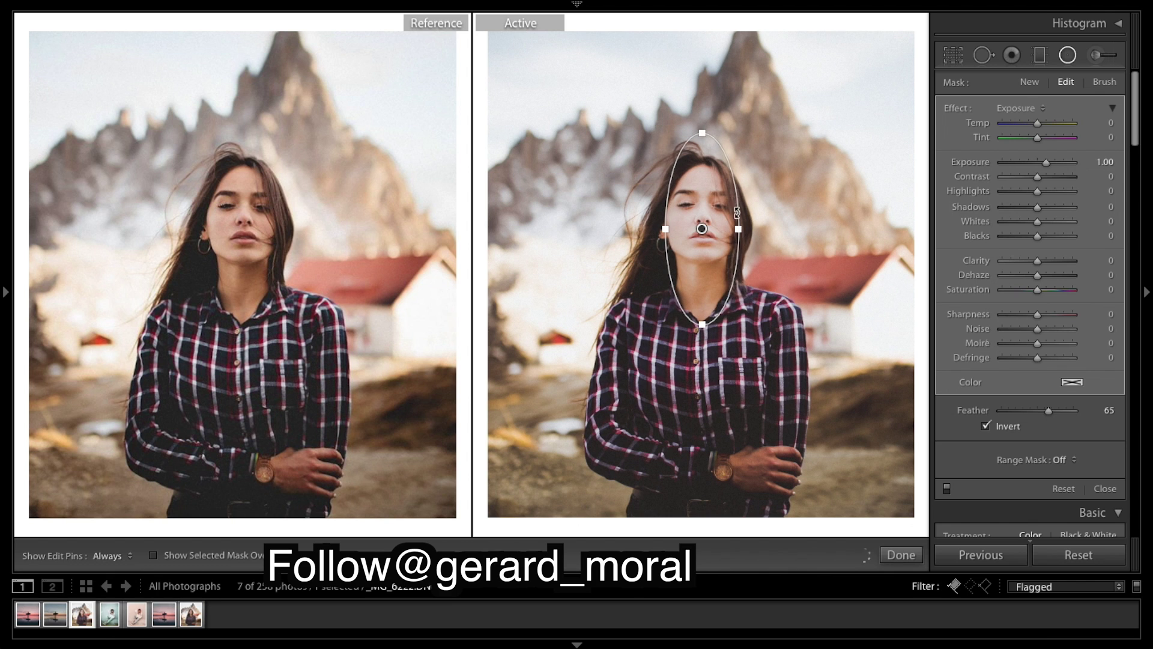
Fit the radial filter's ellipse closer to the face and set its exposure to 0.00 and highlights to -100
drag(702, 133, 704, 147)
drag(707, 223, 710, 230)
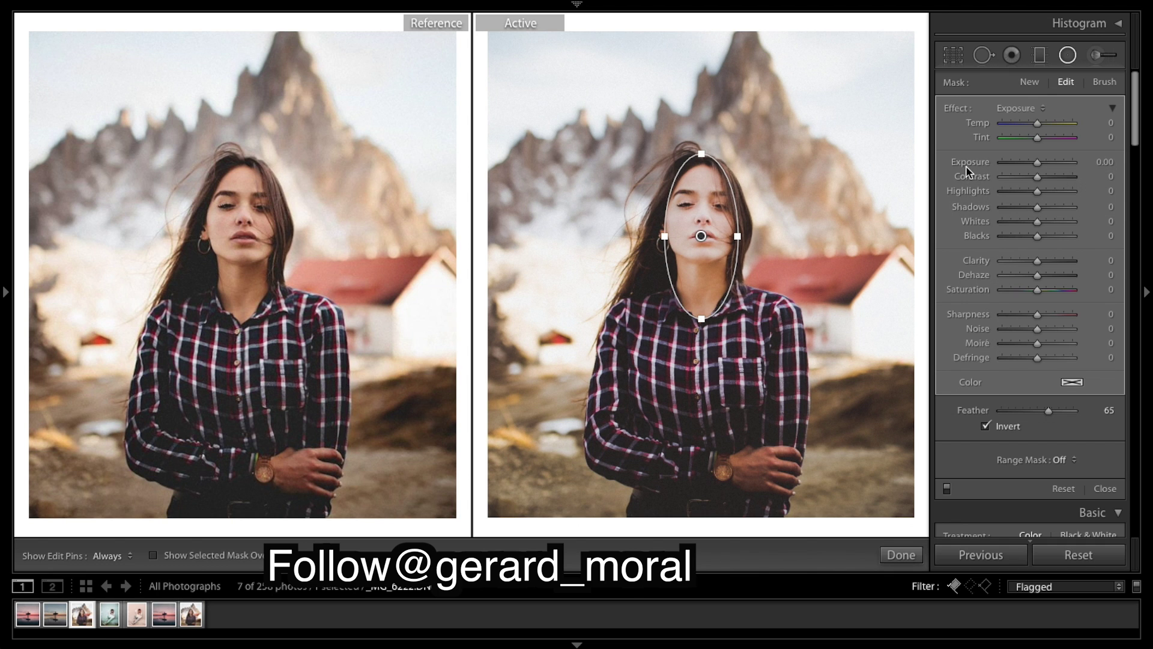
drag(1037, 191, 858, 174)
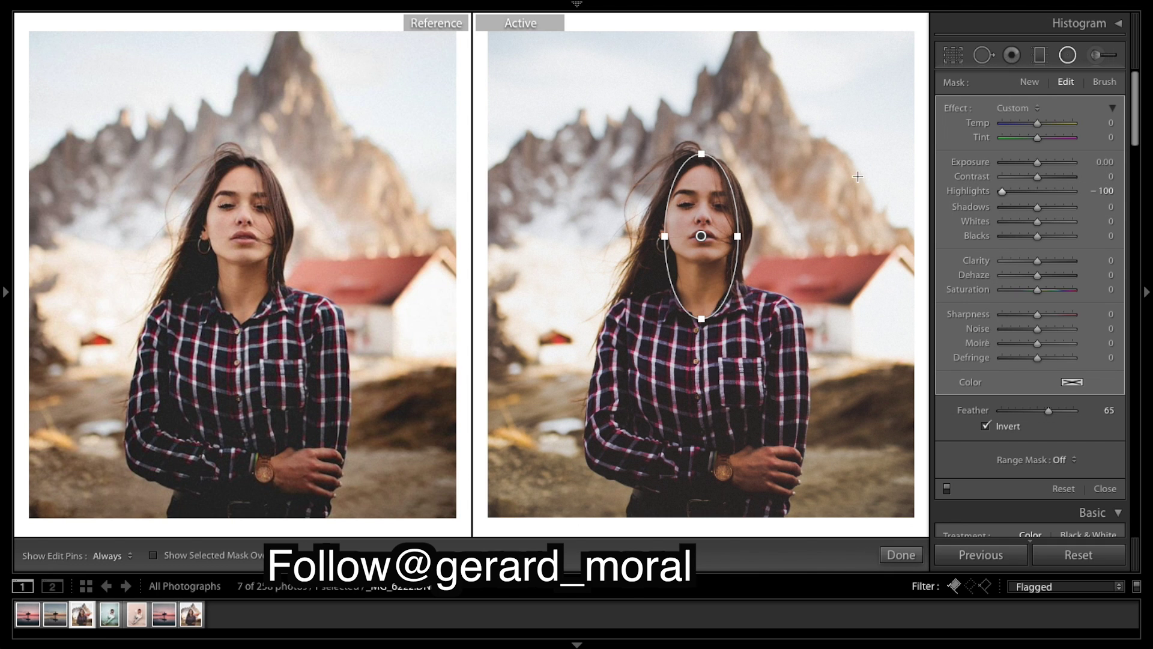
click(901, 554)
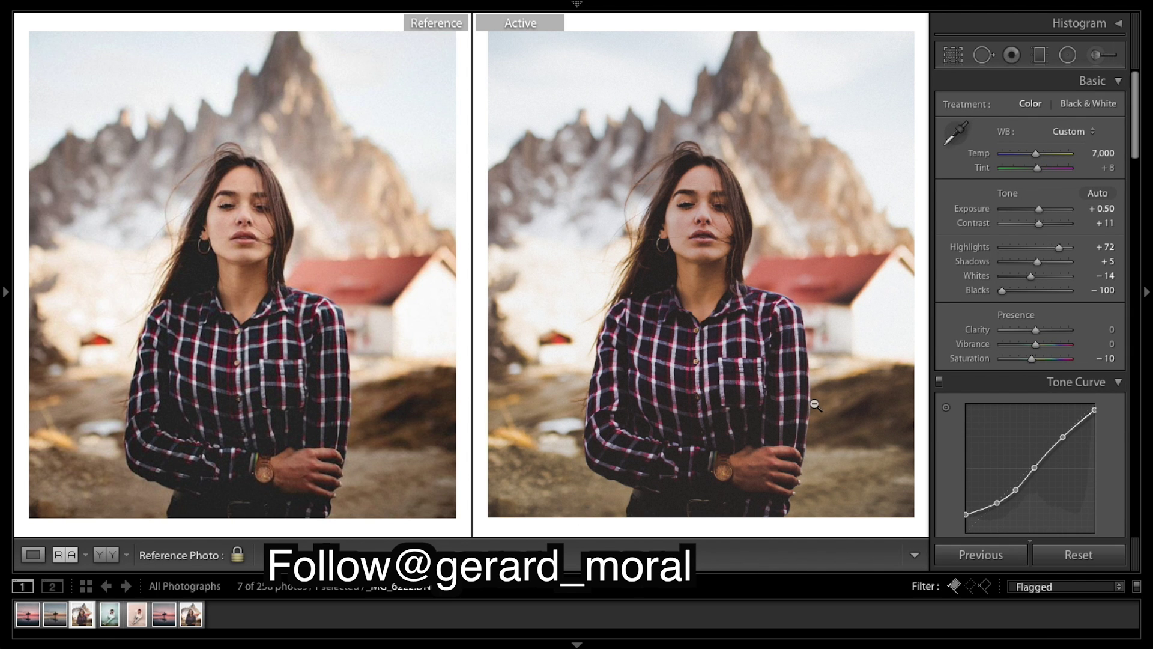
Reopen the face's brush mask and inspect the skin with the edit pins hidden and shown
click(1095, 60)
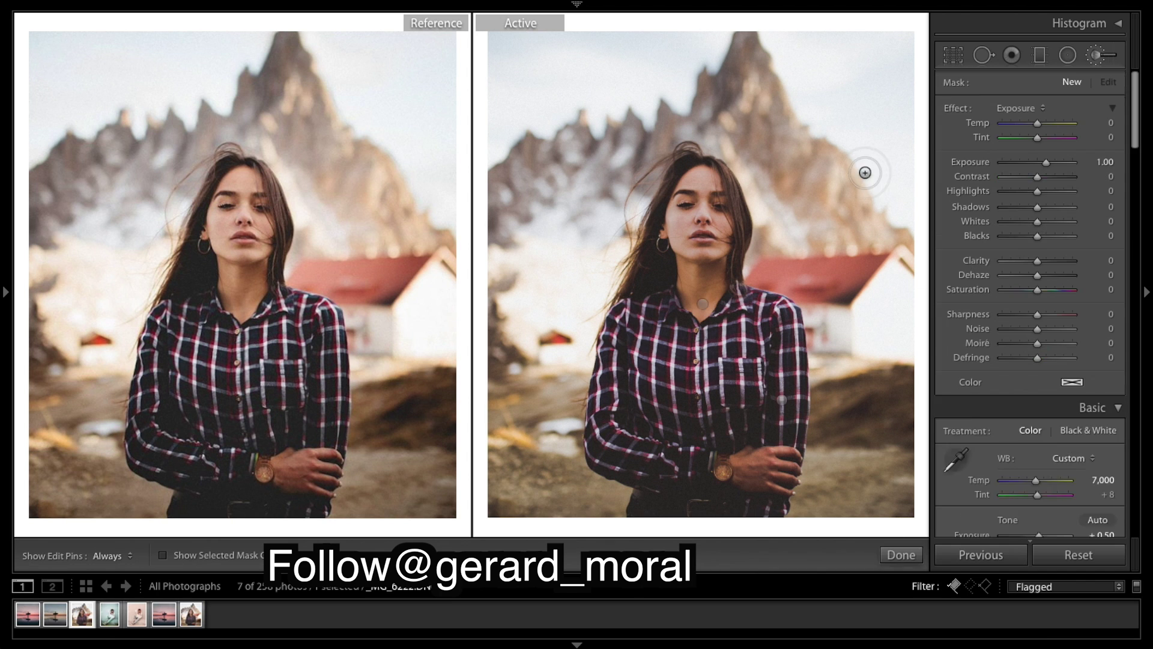
click(702, 303)
key(h)
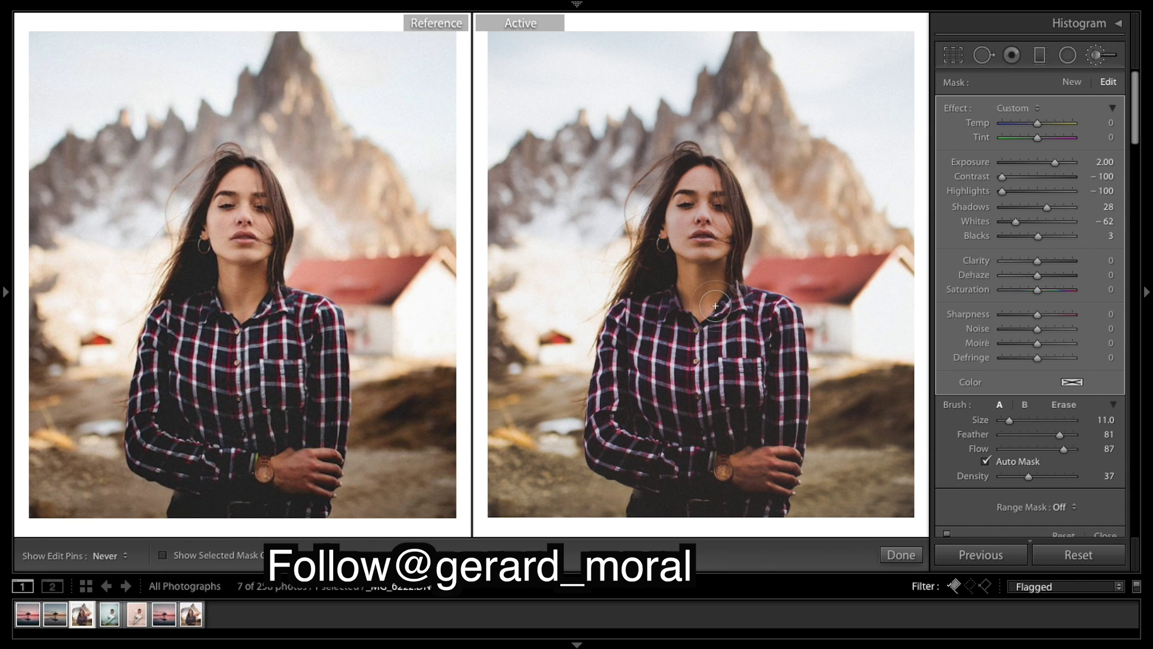
key(h)
key(h)
key(h)
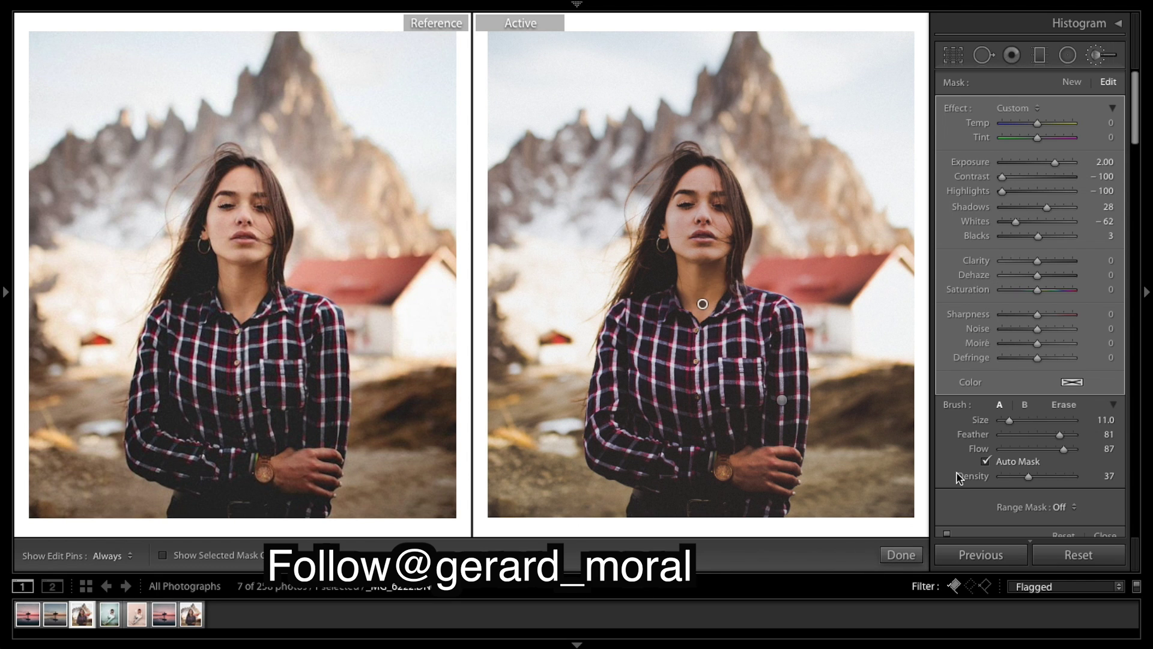
click(901, 554)
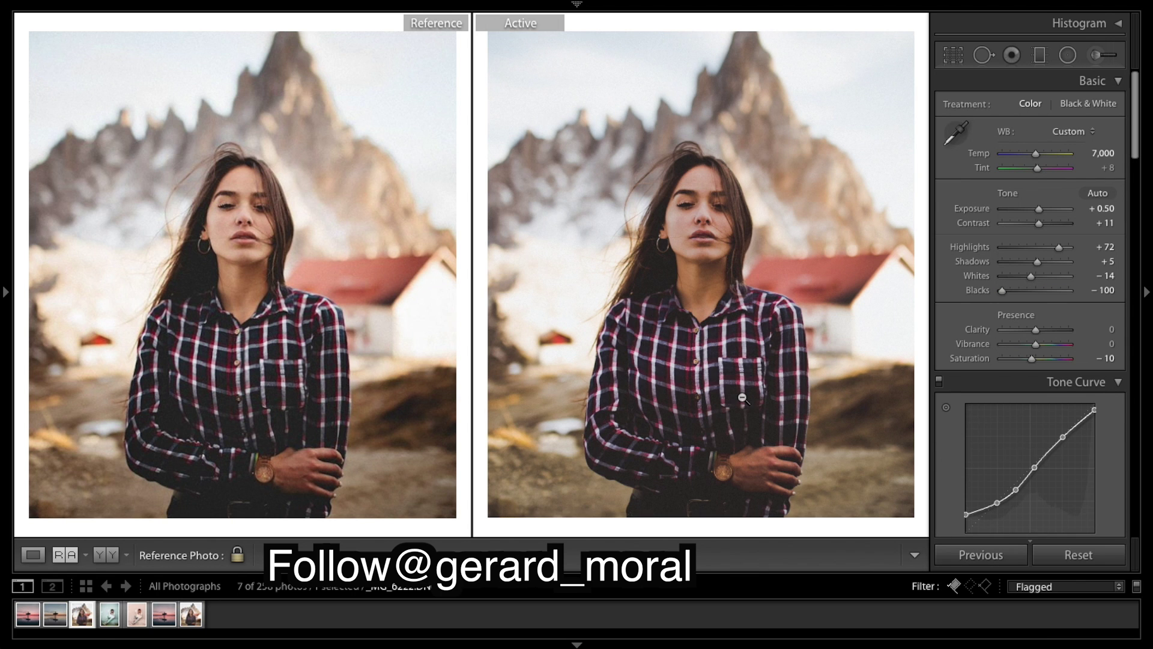
Set the face brush mask's temp to 10, tint to -4 and saturation to -10, and raise its shadows
click(1096, 55)
click(703, 304)
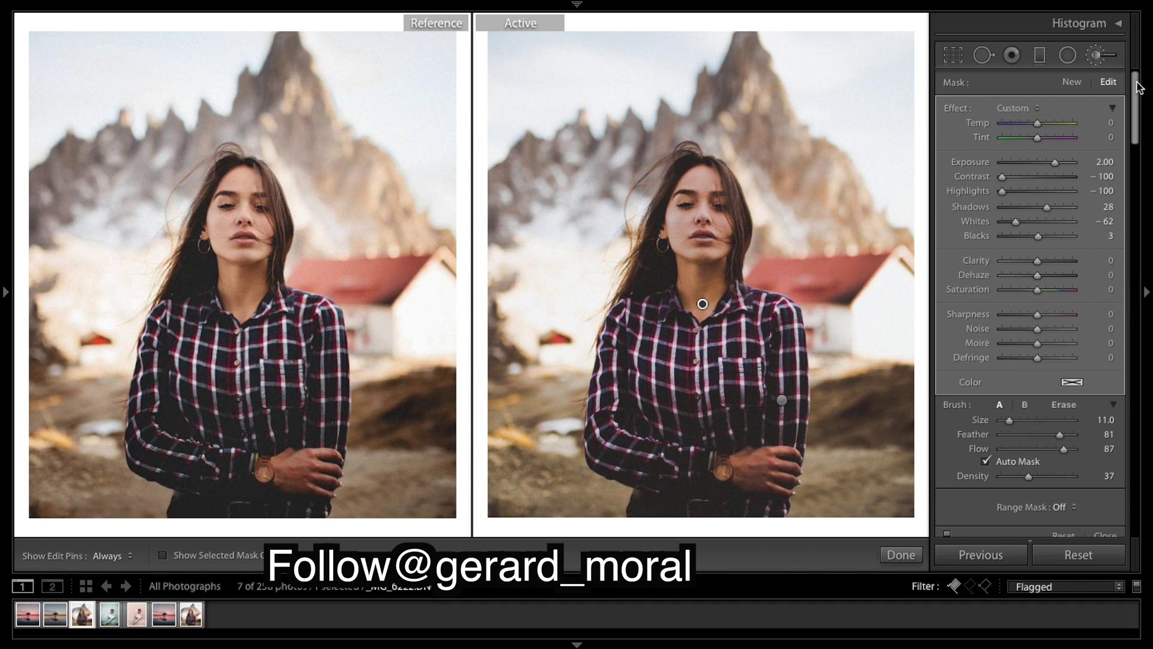
drag(1037, 123, 1041, 124)
drag(1039, 139, 1034, 139)
drag(1035, 294, 1033, 293)
drag(1047, 208, 1056, 209)
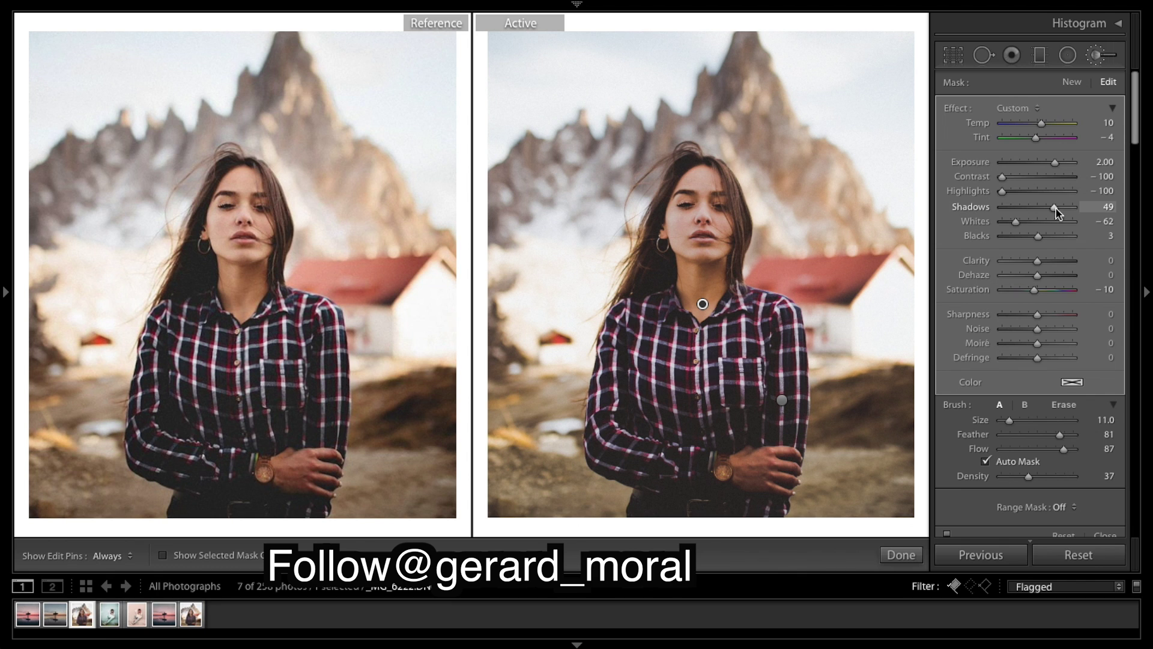
drag(1056, 208, 1053, 209)
click(901, 554)
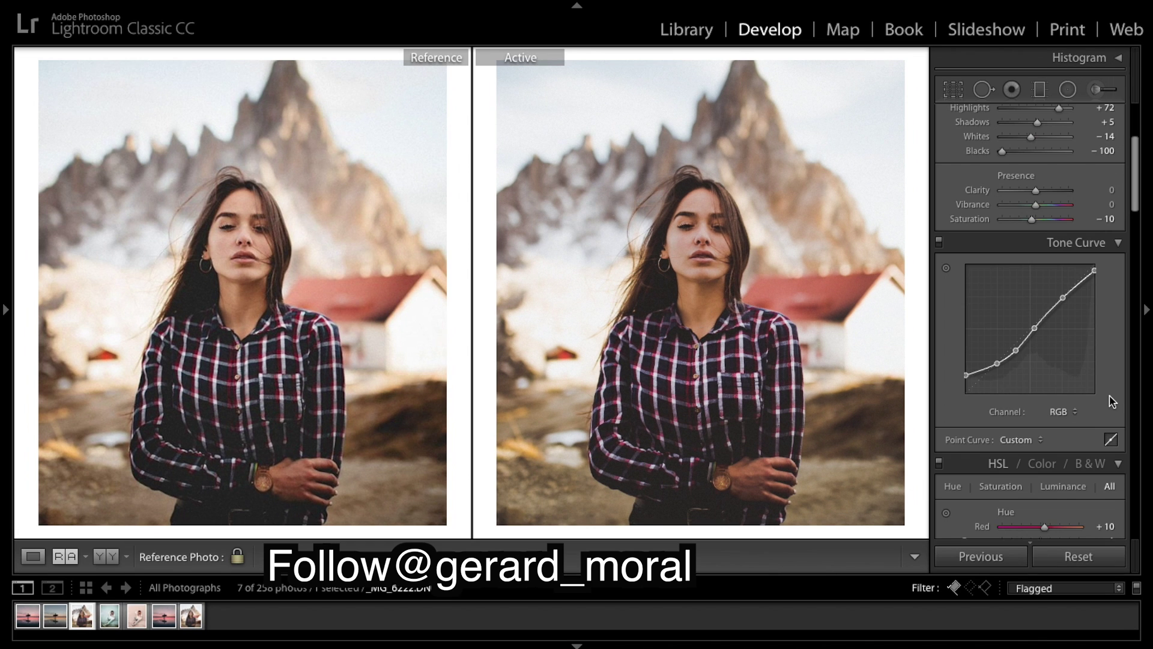
Set the shirt brush mask's exposure to 1.40 and close the Adjustment Brush
scroll(1112, 401, down, 3)
scroll(1112, 401, up, 8)
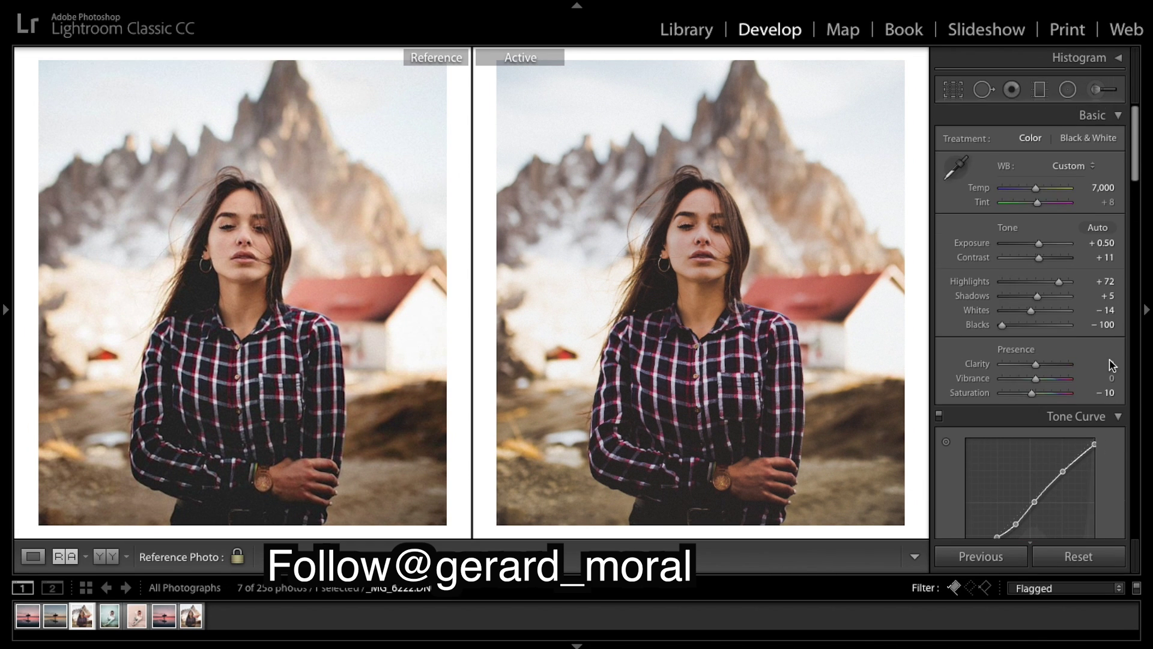
click(1097, 90)
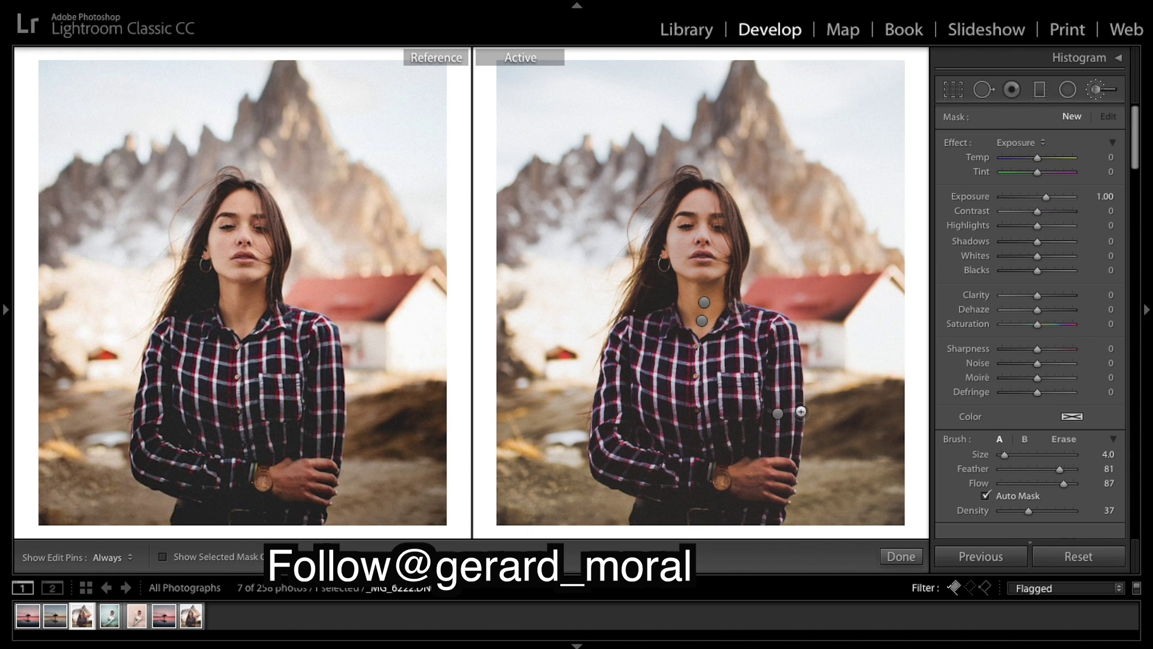
click(1104, 196)
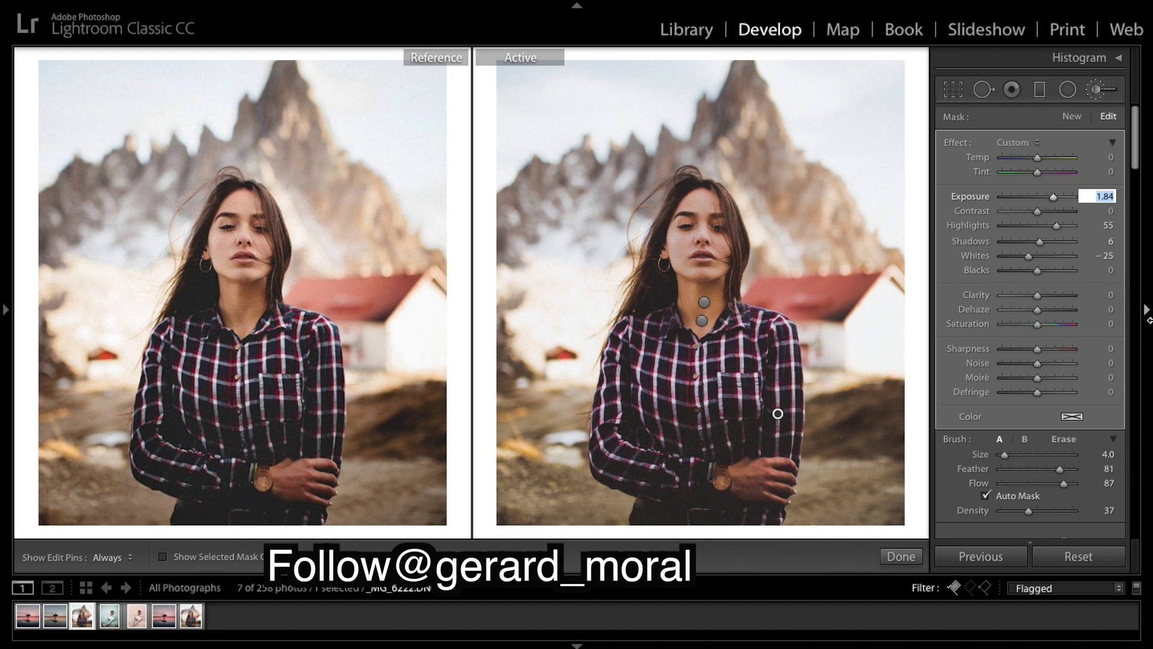
text(1.4)
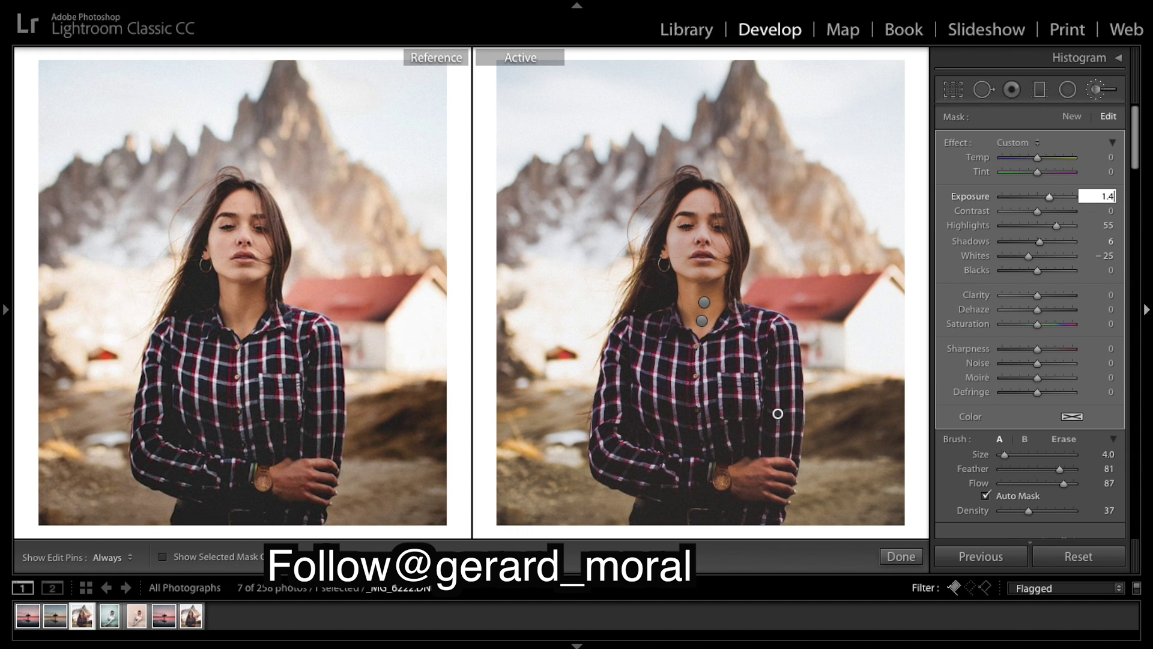
key(Return)
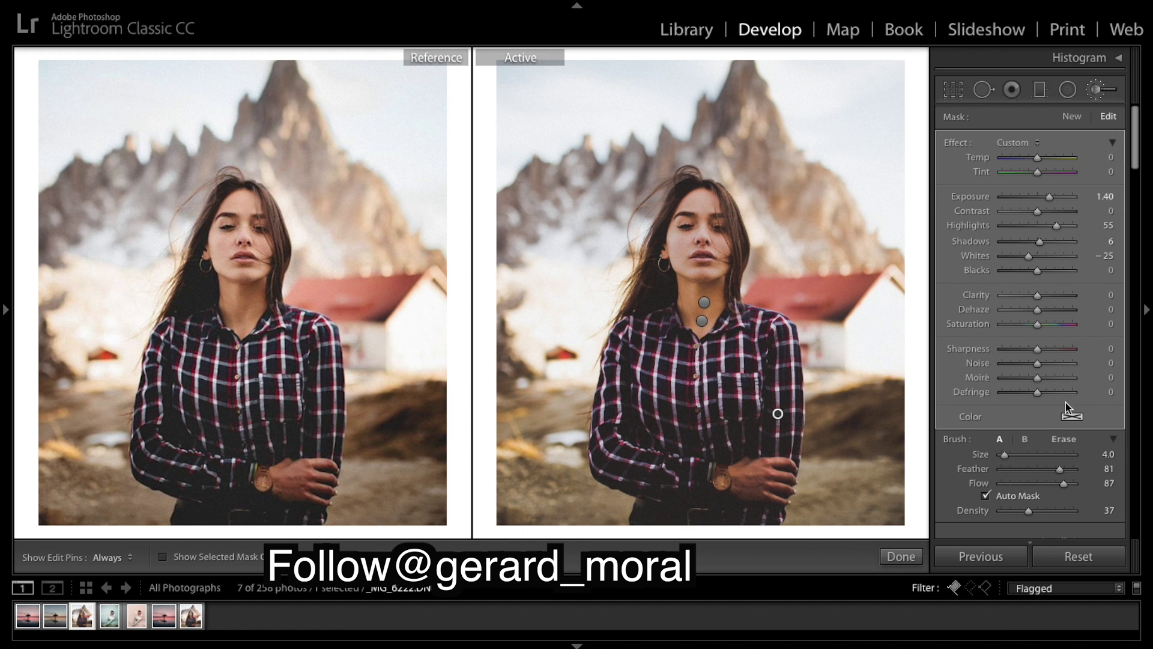
click(902, 554)
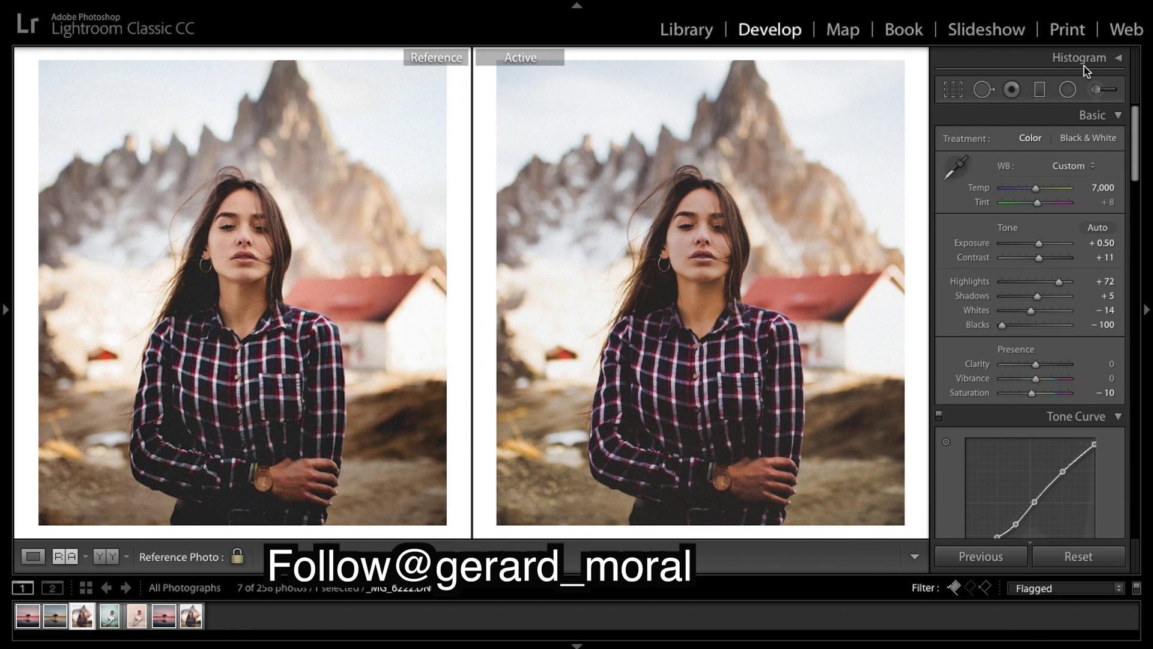
Reopen the face's brush mask with the Adjustment Brush and set its saturation to -20
click(1097, 90)
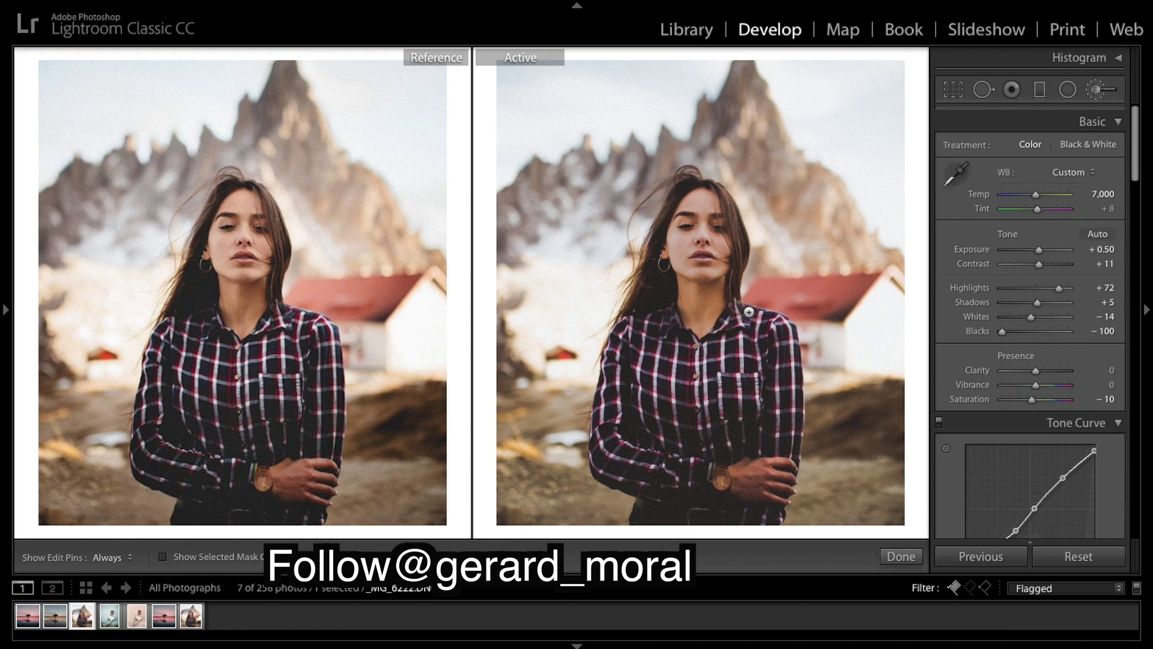
click(704, 302)
click(703, 321)
click(1106, 325)
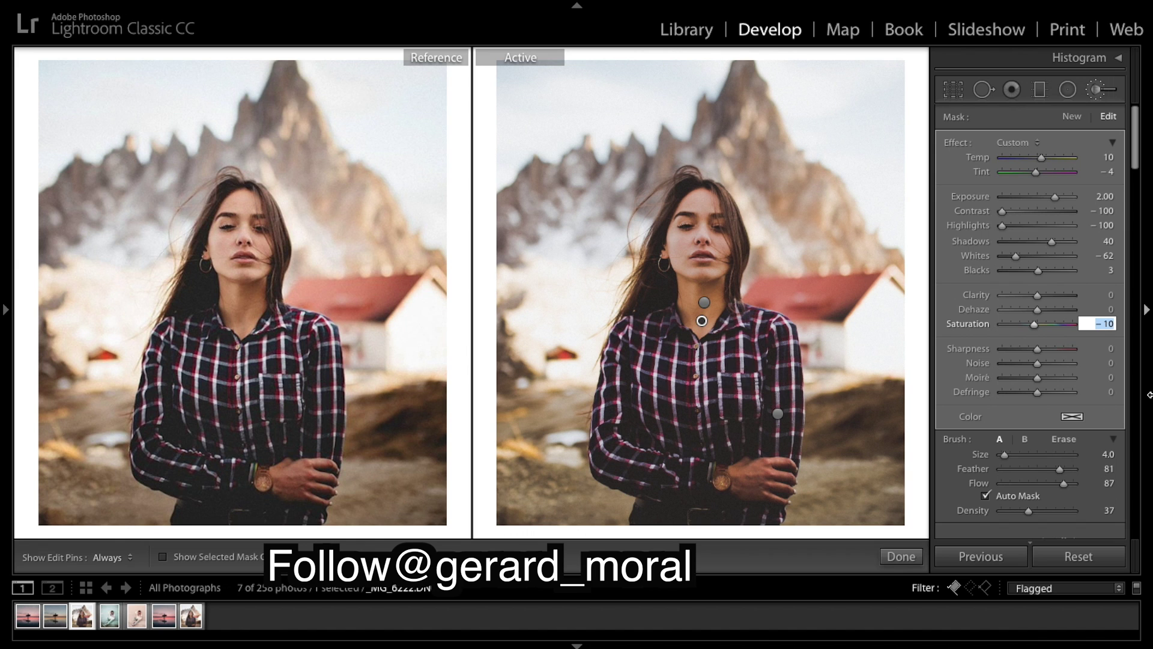
text(20)
key(BackSpace)
key(BackSpace)
text(-20)
key(Return)
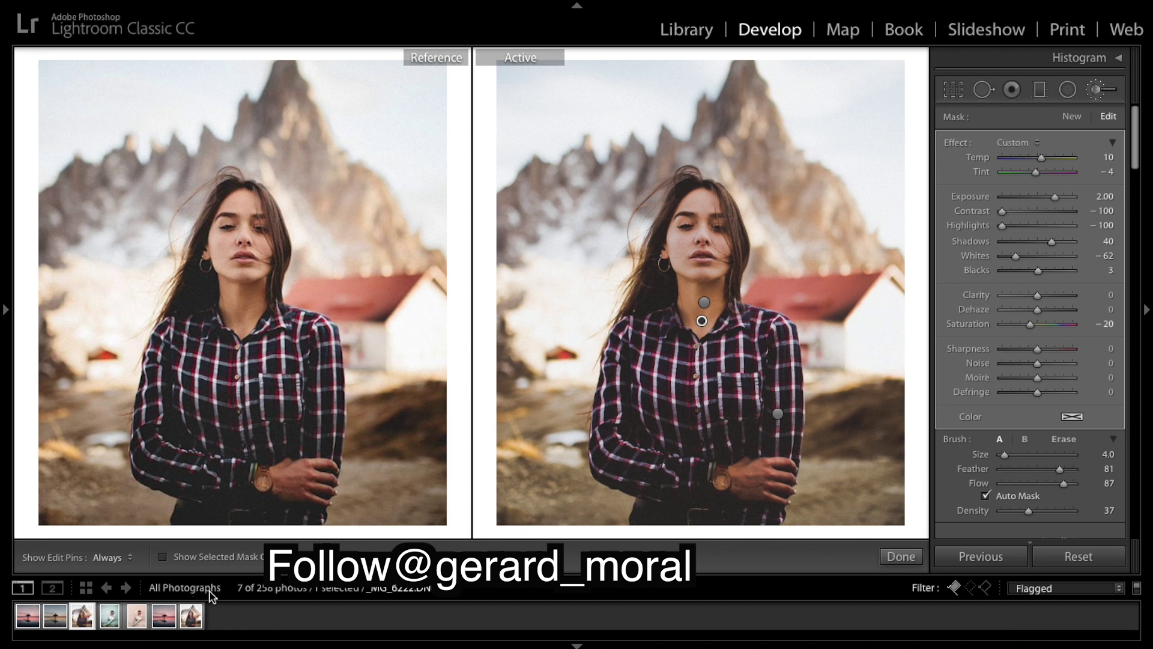
Check the face brush mask's coverage with the mask overlay shown and hidden, and close the Adjustment Brush
click(164, 557)
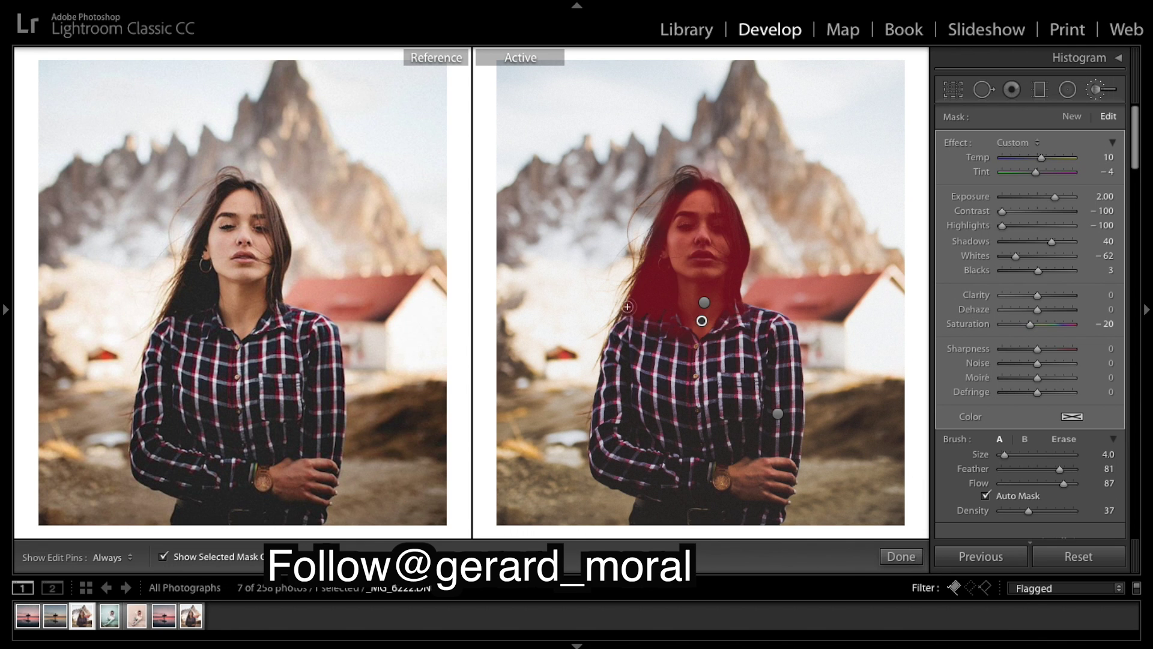
click(162, 556)
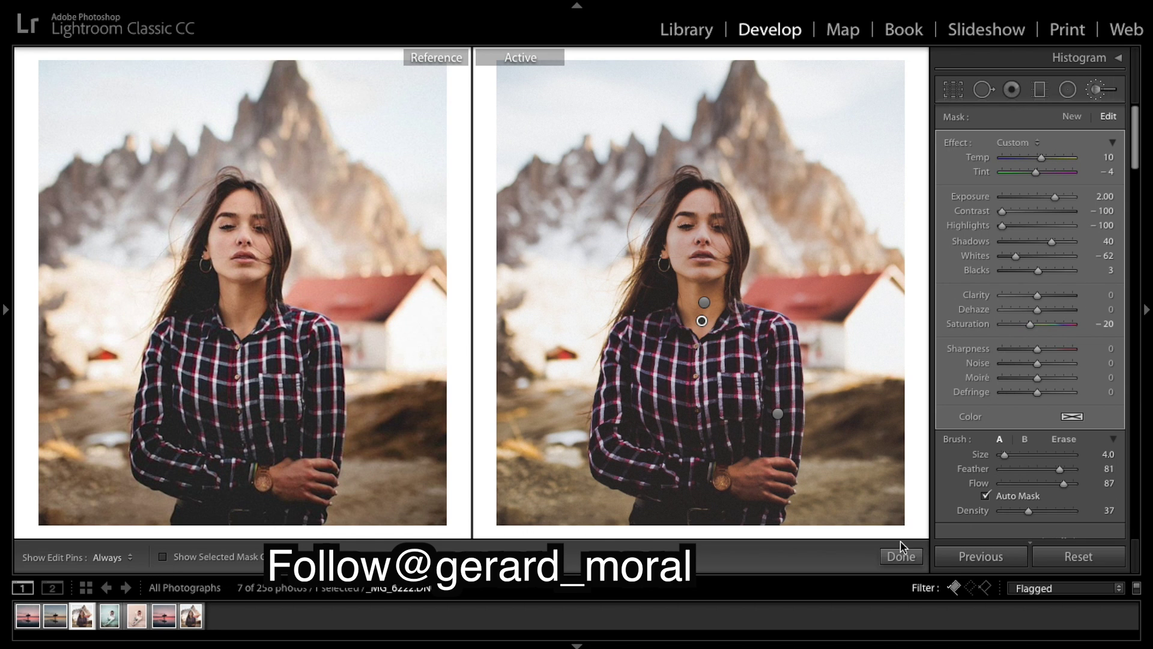
click(901, 557)
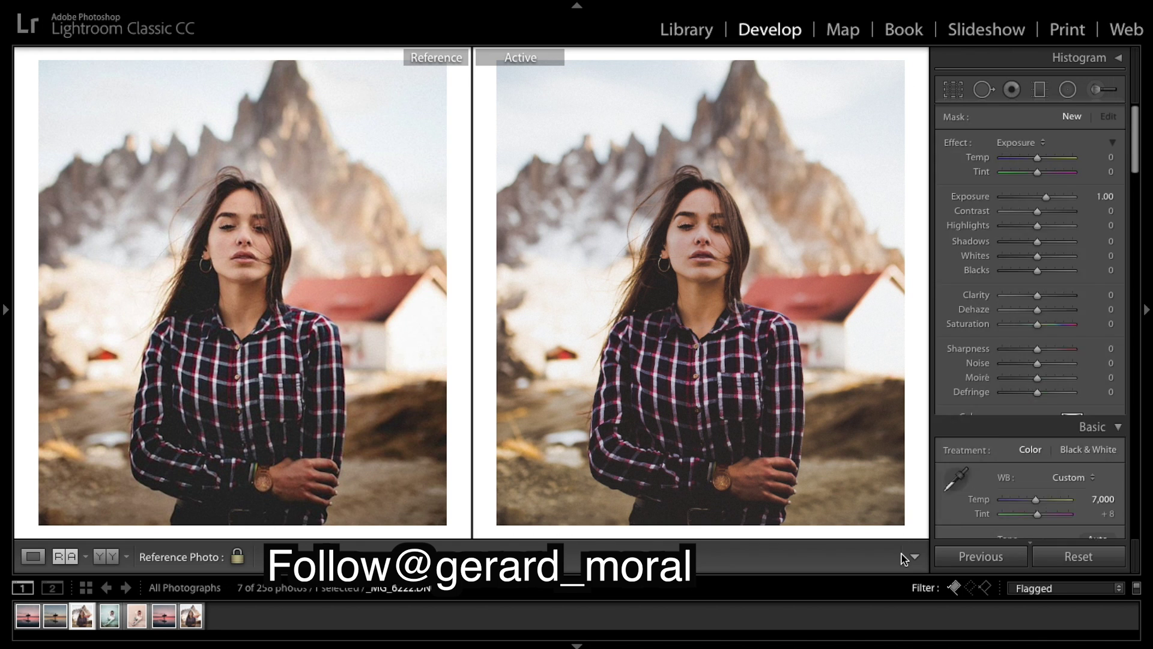
Paint a new brush mask on the hair beside the neck with exposure 0.00 and temp -10
click(1098, 89)
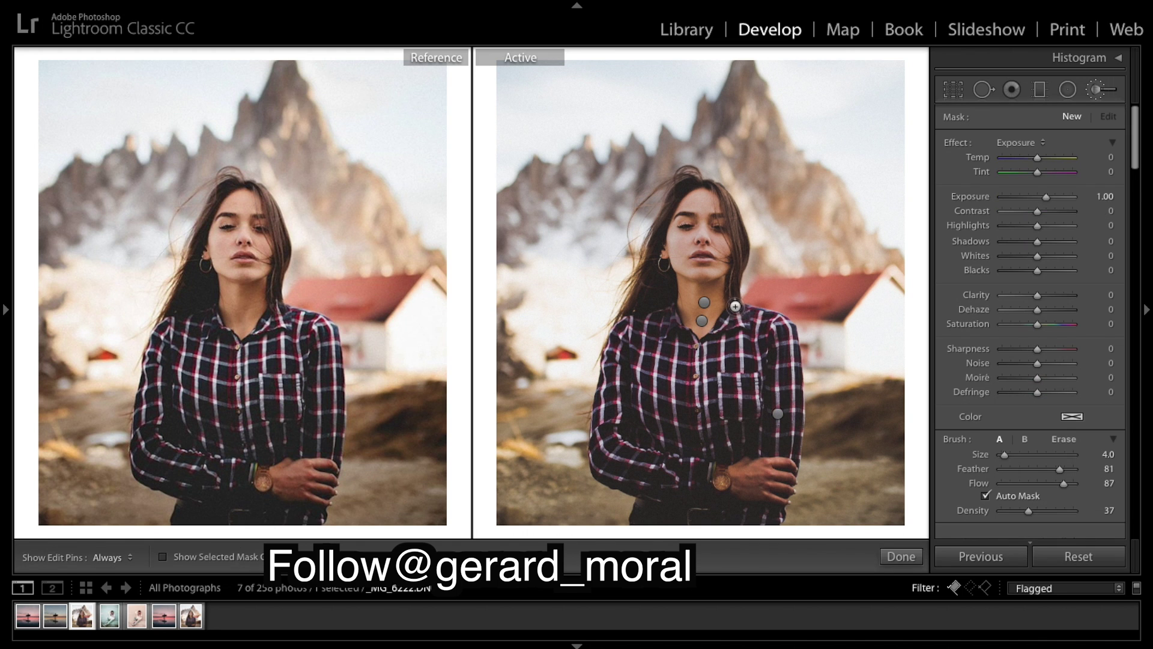
key(h)
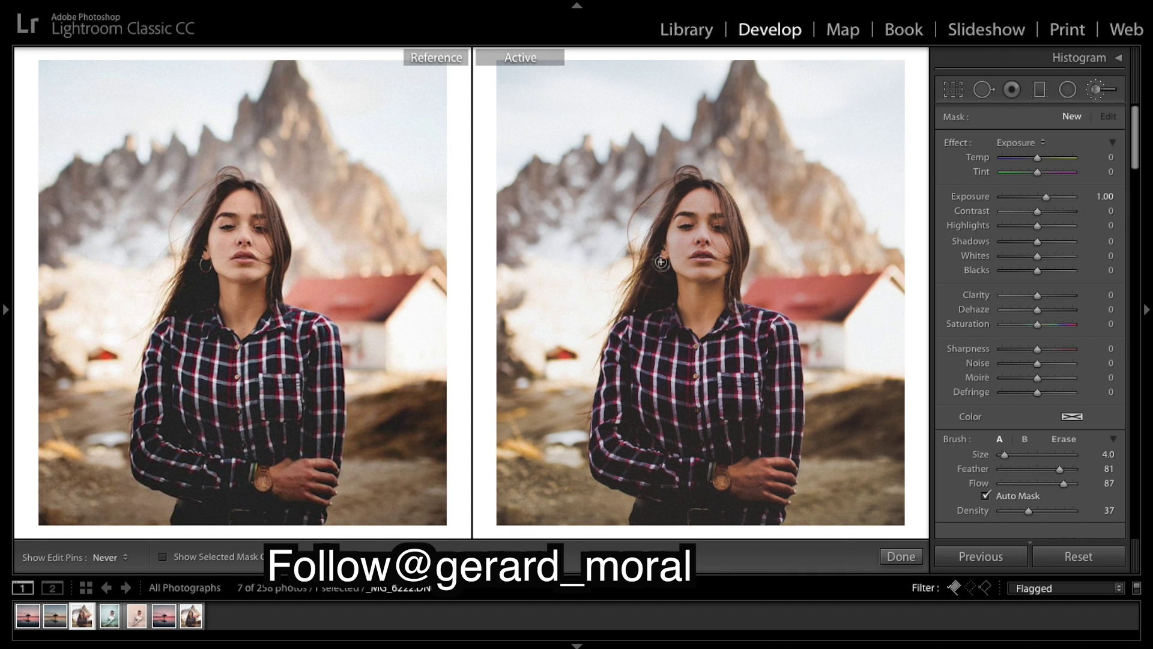
key(h)
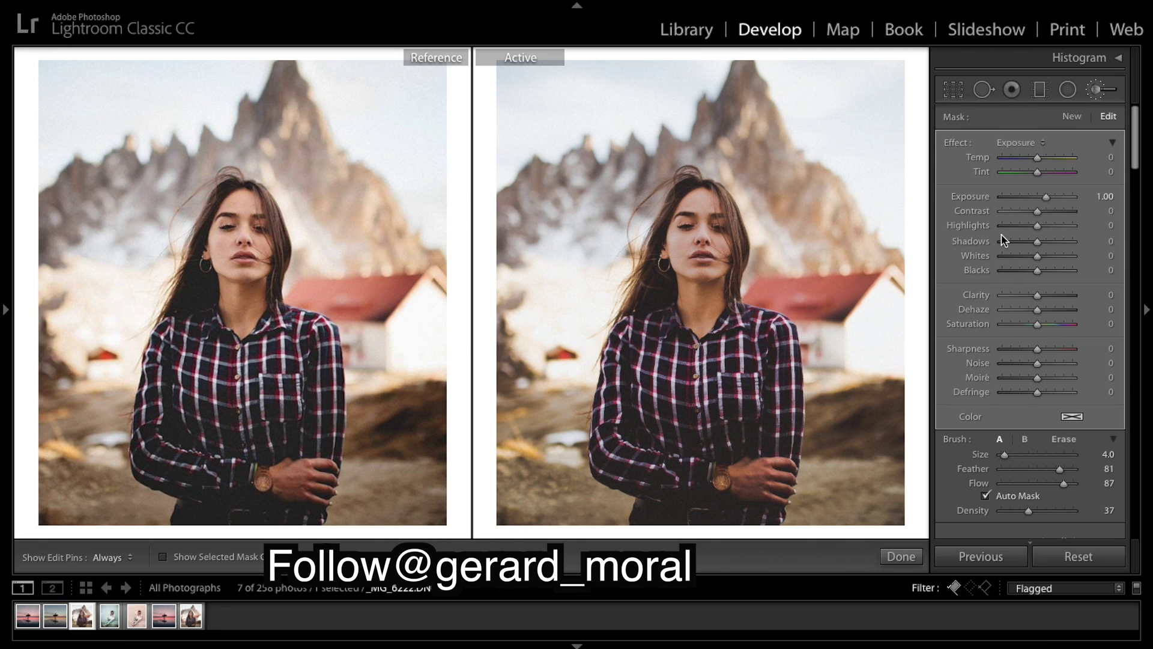
double_click(975, 197)
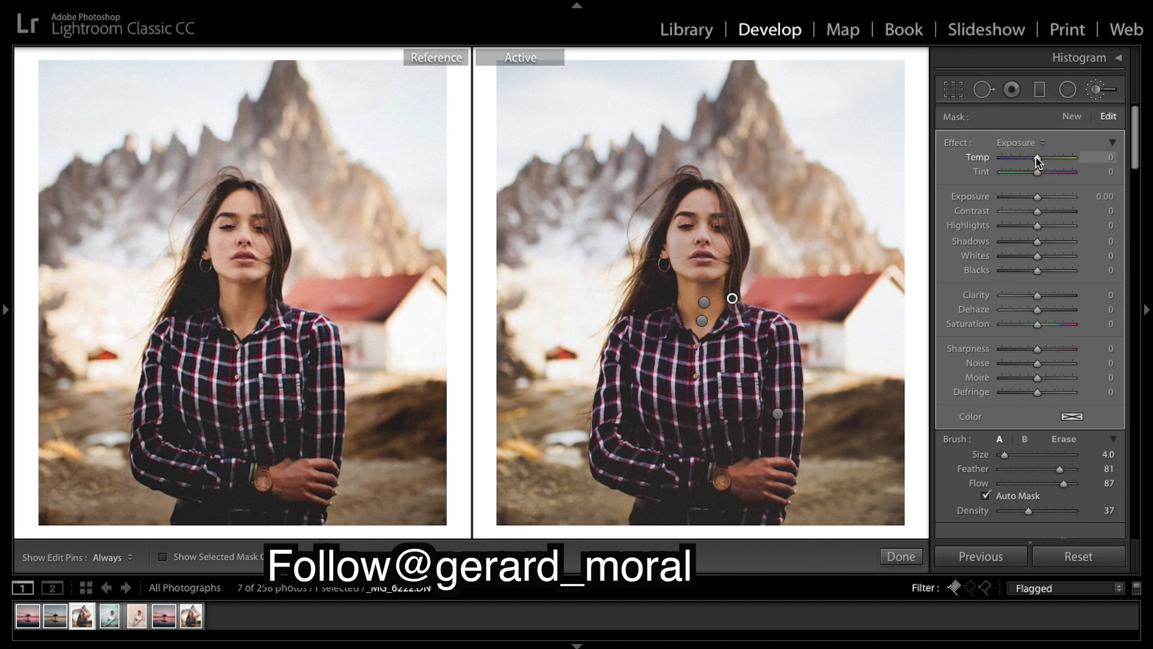
drag(1033, 158, 1032, 159)
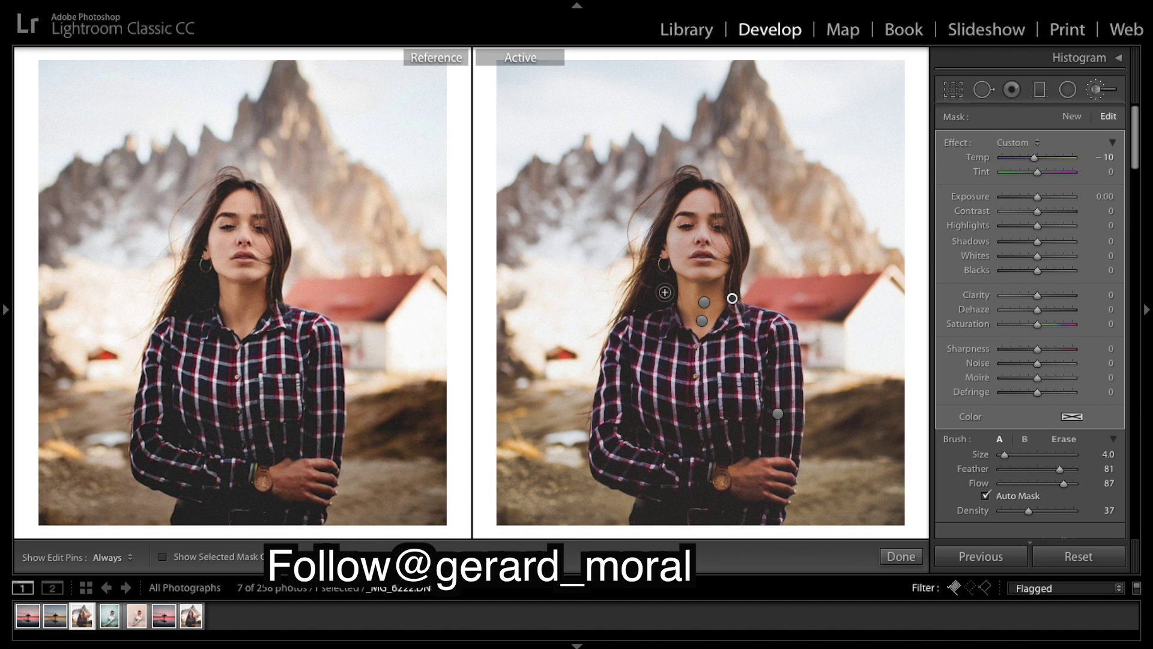
Inspect the hair and skin against the reference with the edit pins hidden and shown, and close the Adjustment Brush
key(h)
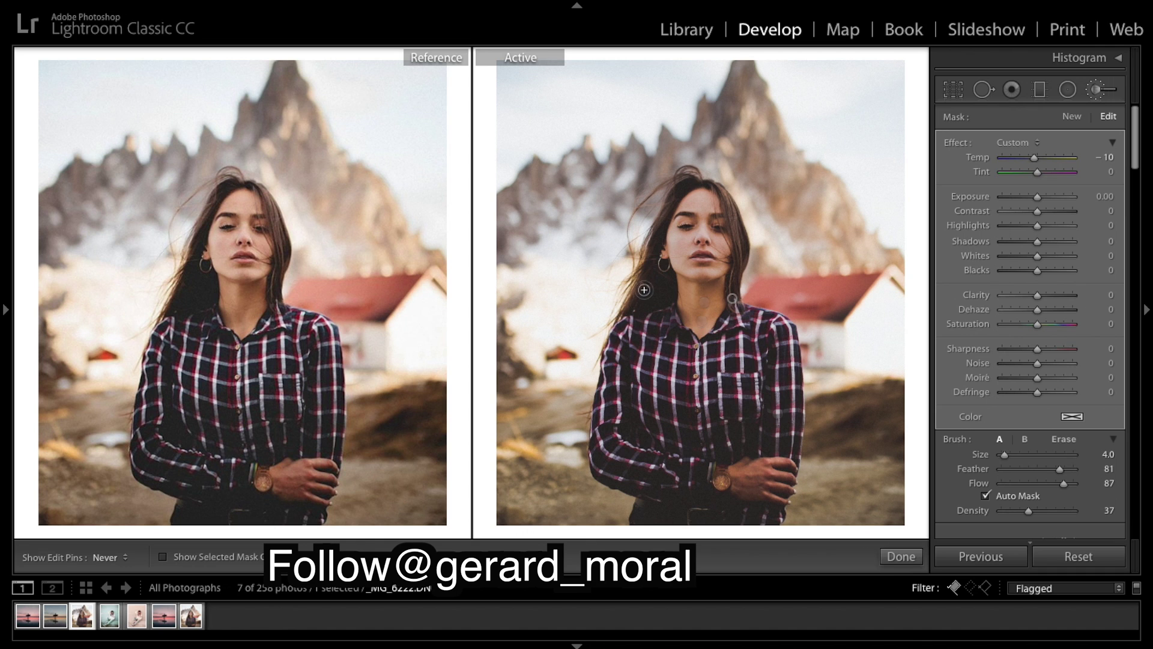
key(h)
key(h)
key(h)
key(h)
key(h)
key(h)
key(h)
key(h)
key(h)
key(h)
key(h)
key(h)
click(901, 556)
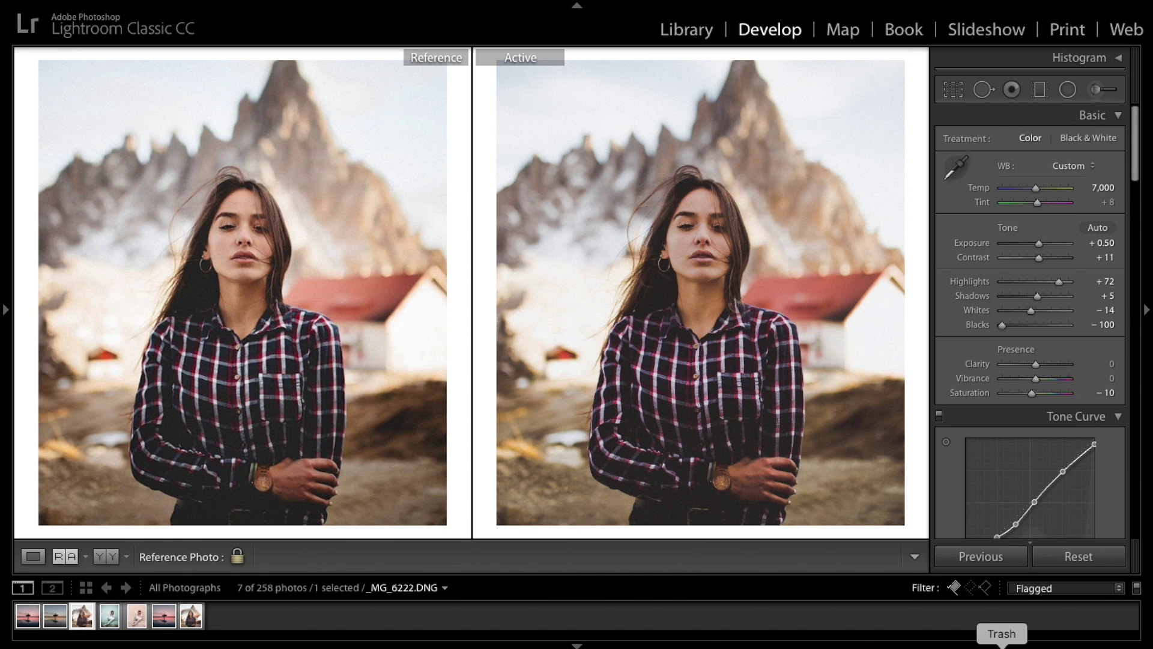
Compare the edited portrait with its unedited before version
key(backslash)
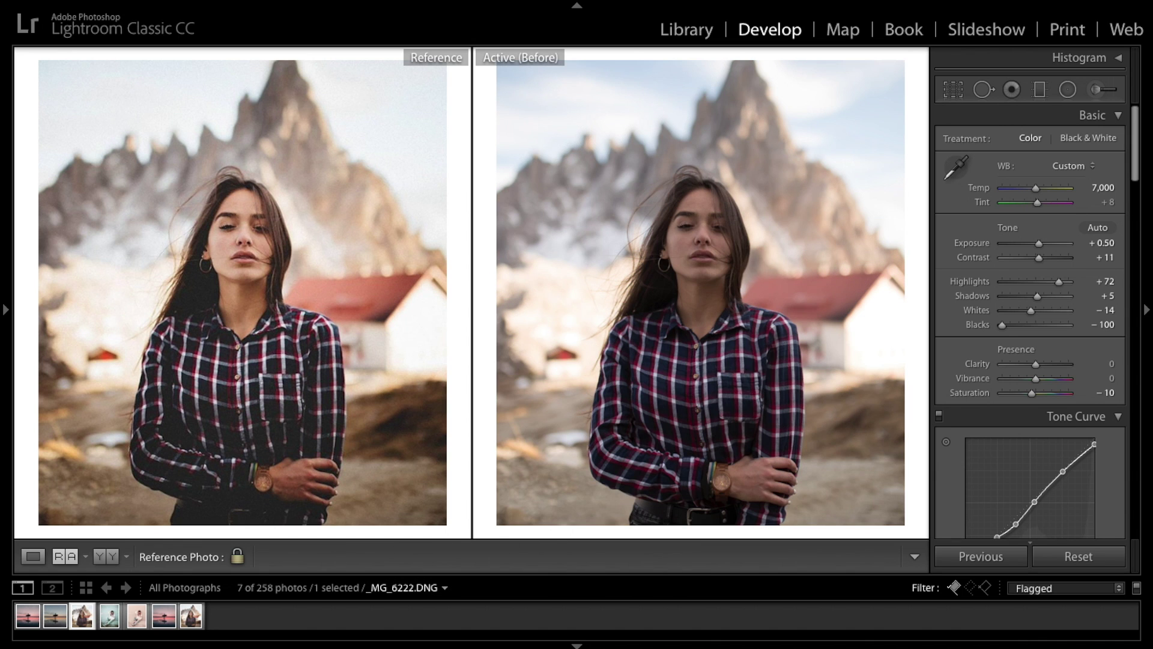
key(backslash)
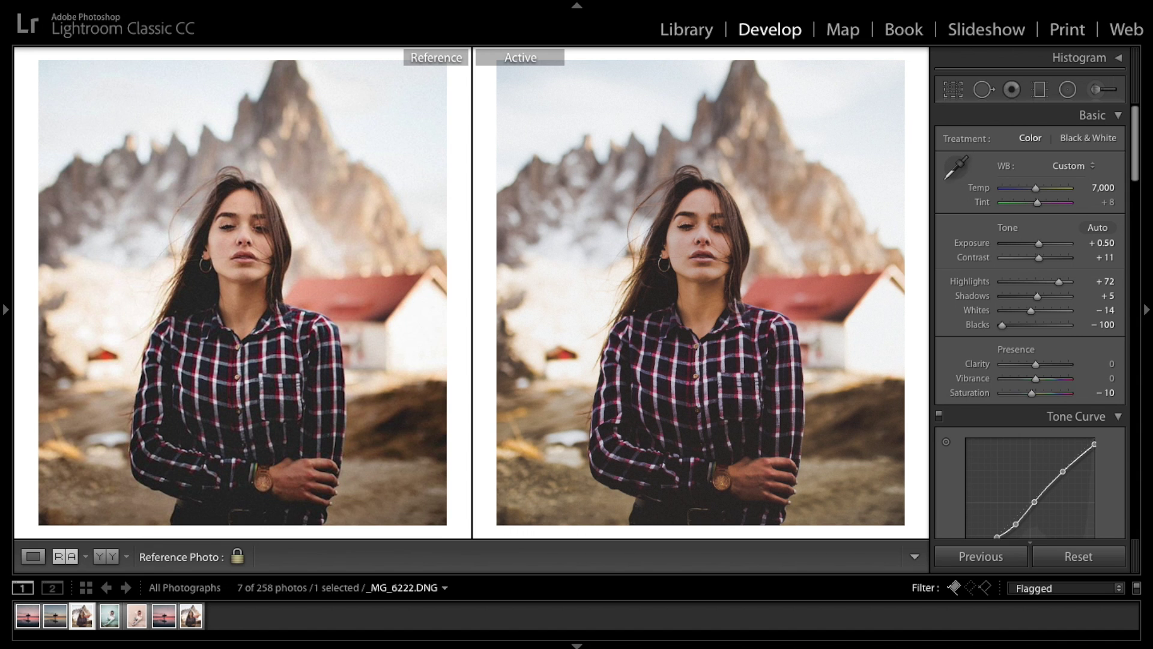